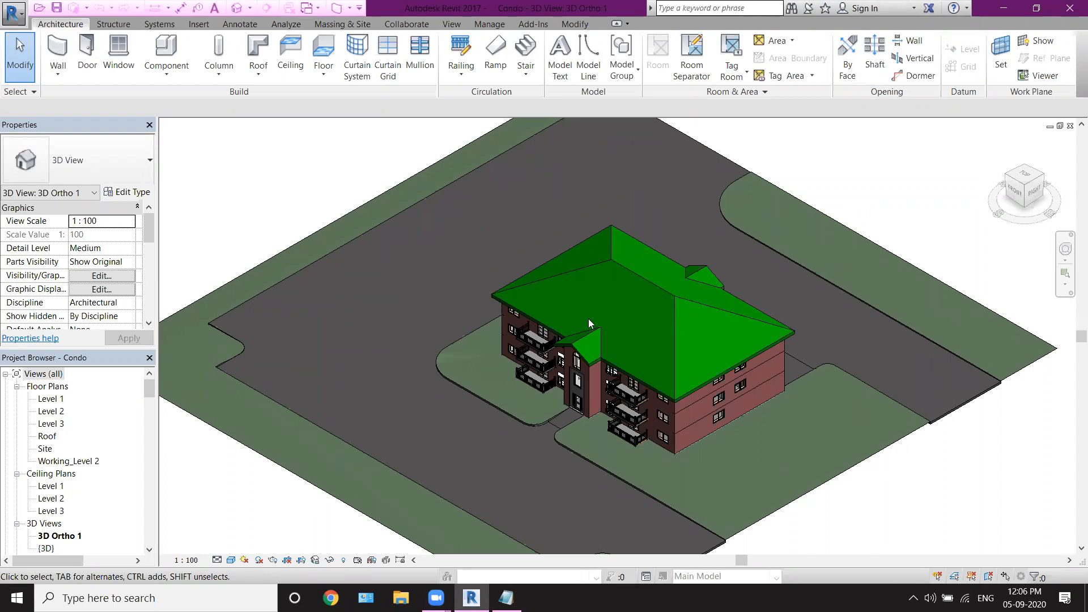
Step: Examine the condo's facade, balconies, entrance and surrounding site in the 3D Ortho 1 view at different zoom levels
left_click(506, 598)
scroll(668, 441, "up", 5)
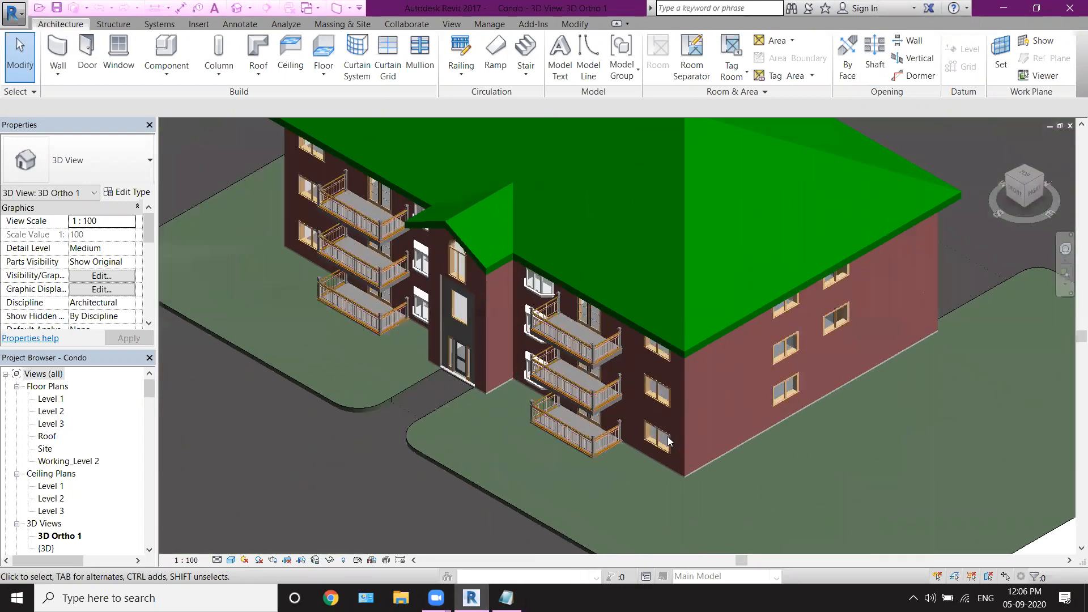
scroll(669, 439, "down", 5)
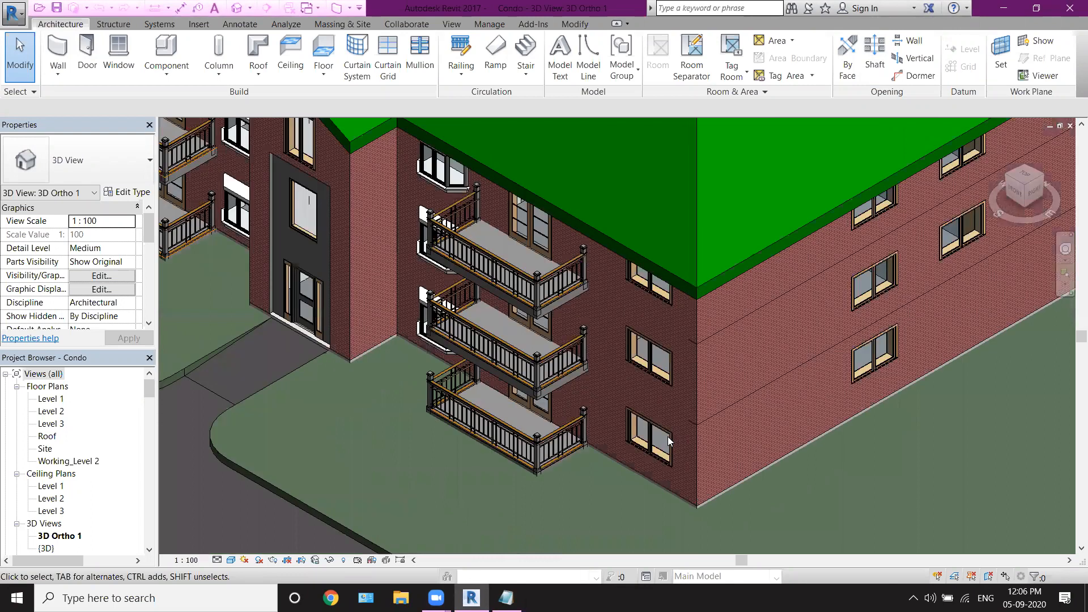
scroll(667, 436, "down", 5)
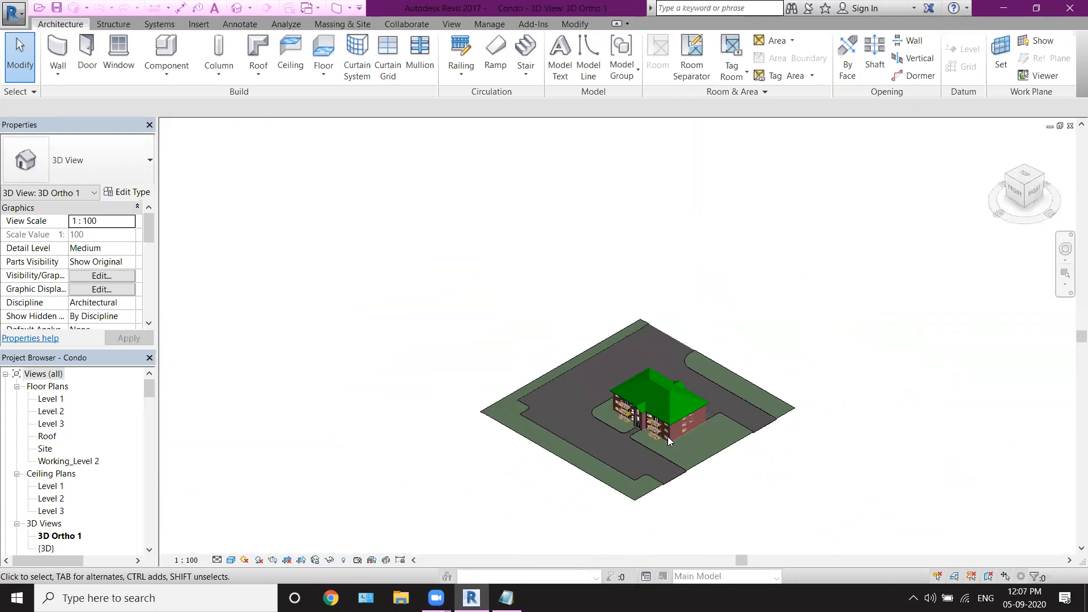
scroll(668, 436, "up", 1)
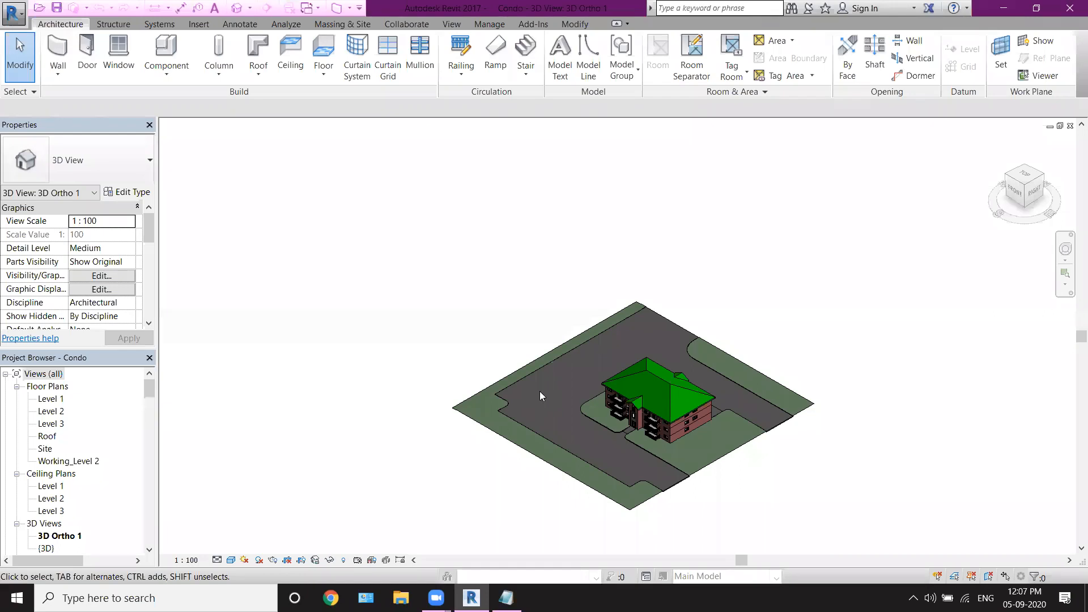
scroll(540, 391, "up", 5)
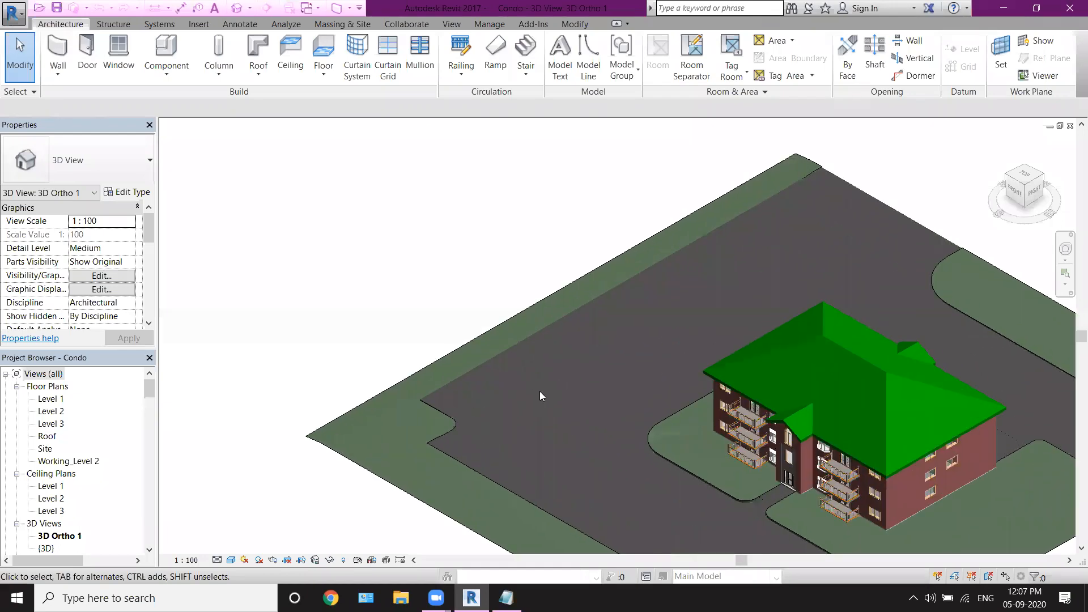
scroll(539, 391, "up", 6)
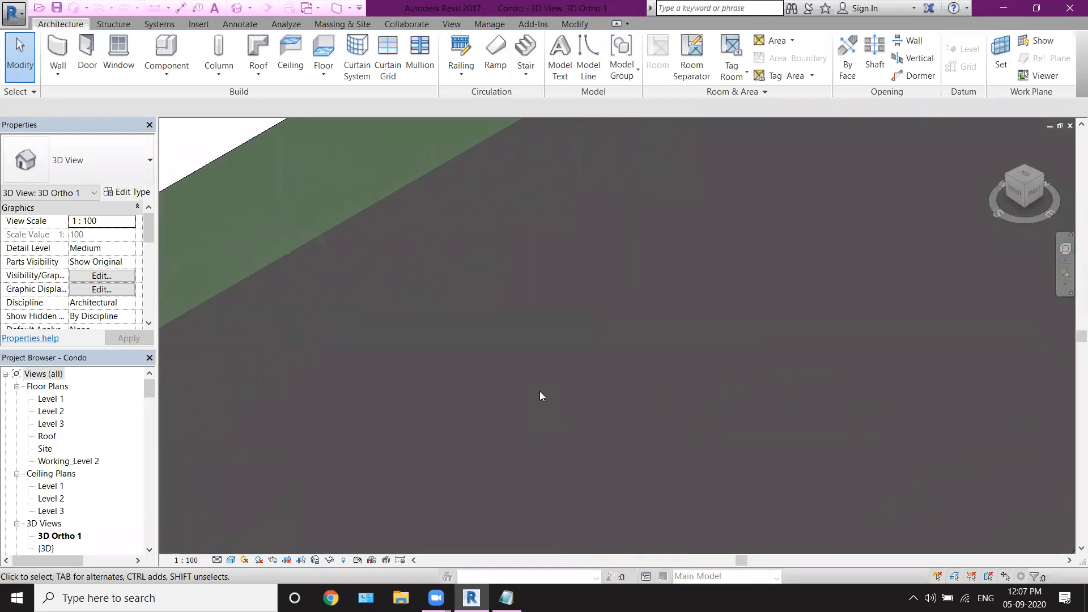
scroll(539, 391, "down", 5)
scroll(540, 391, "down", 4)
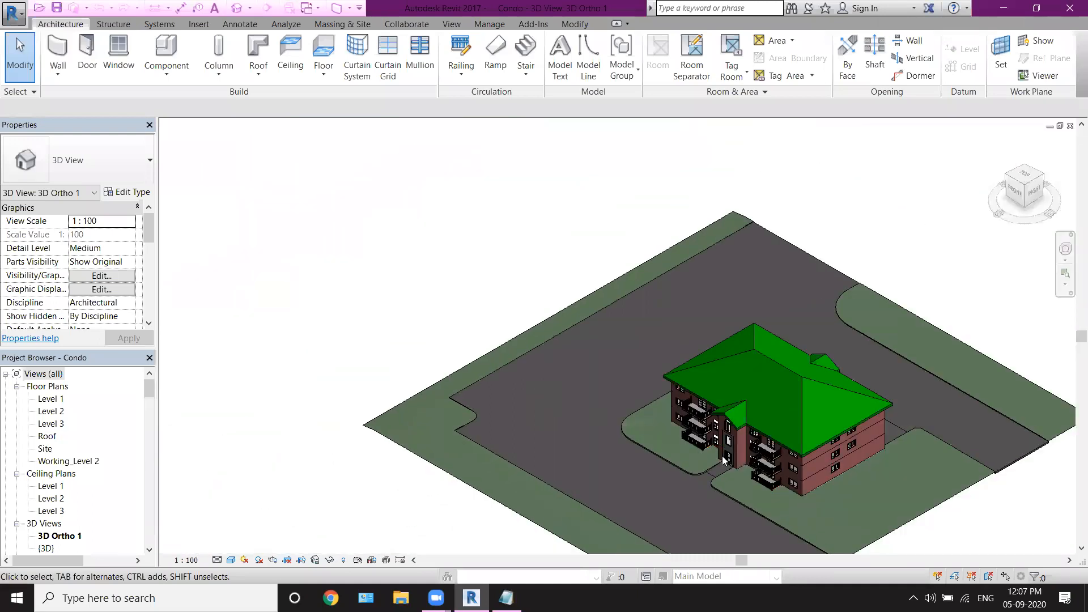
scroll(730, 462, "up", 8)
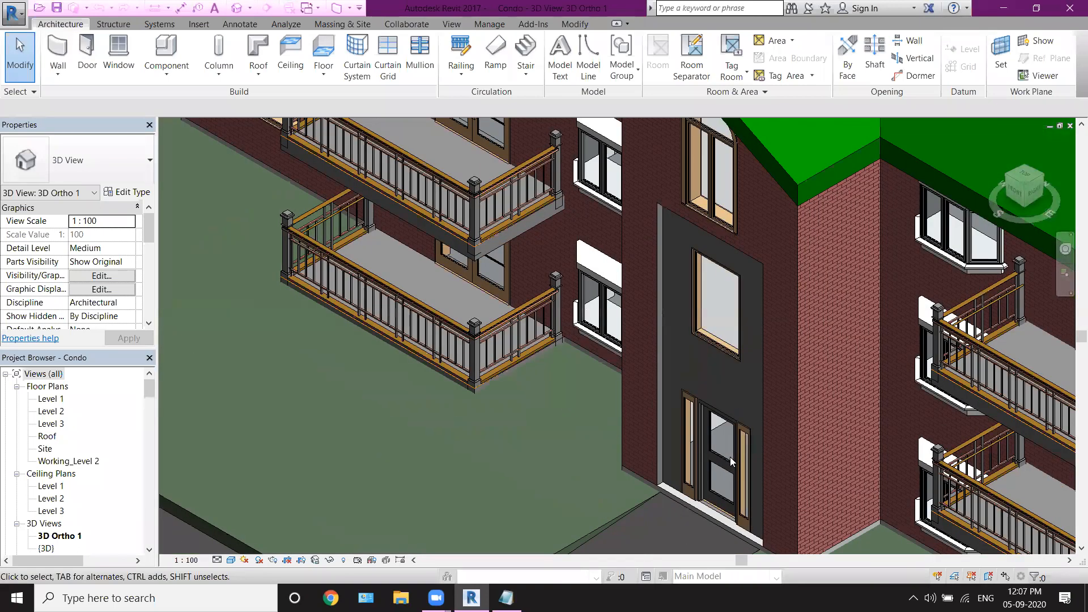
scroll(730, 461, "down", 6)
scroll(611, 401, "up", 3)
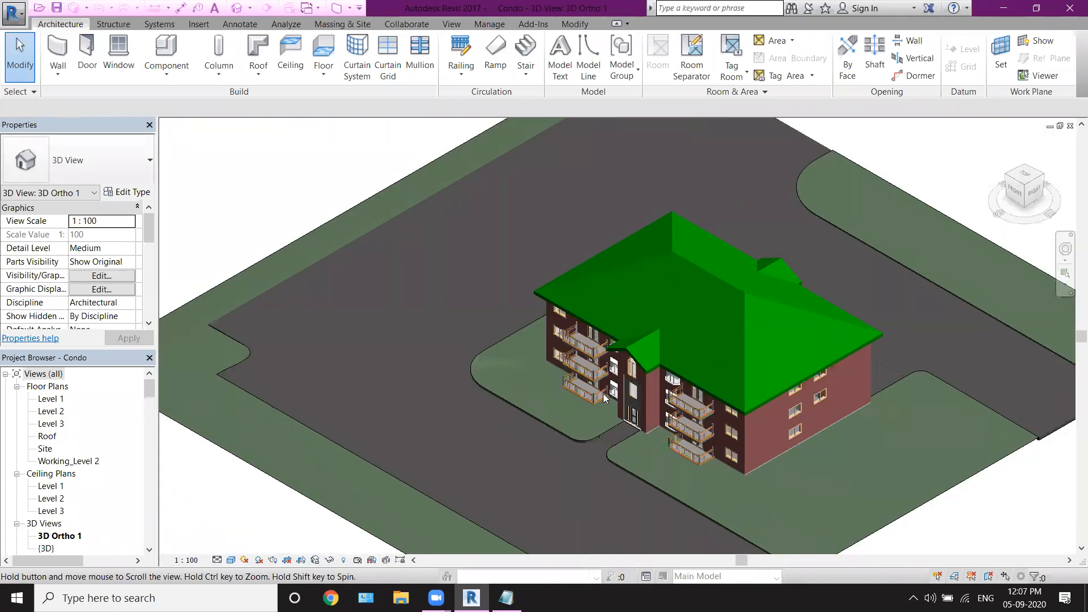
Step: Examine the condo building and its site from several angles by panning and orbiting the 3D Ortho 1 view
middle_click_drag(611, 401, 580, 379)
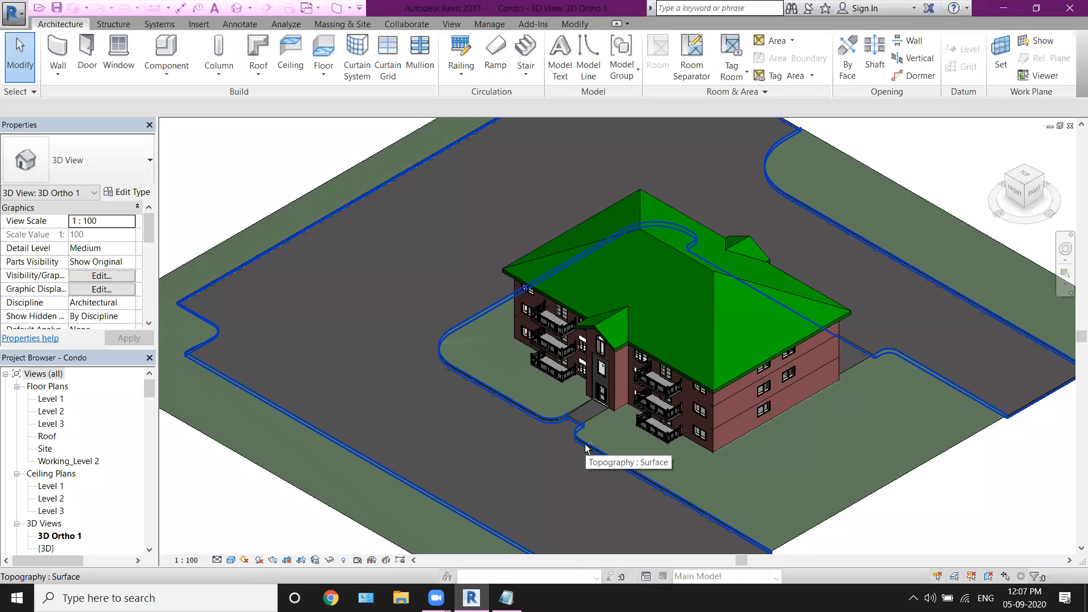
middle_click_drag(587, 448, 684, 379, "shift")
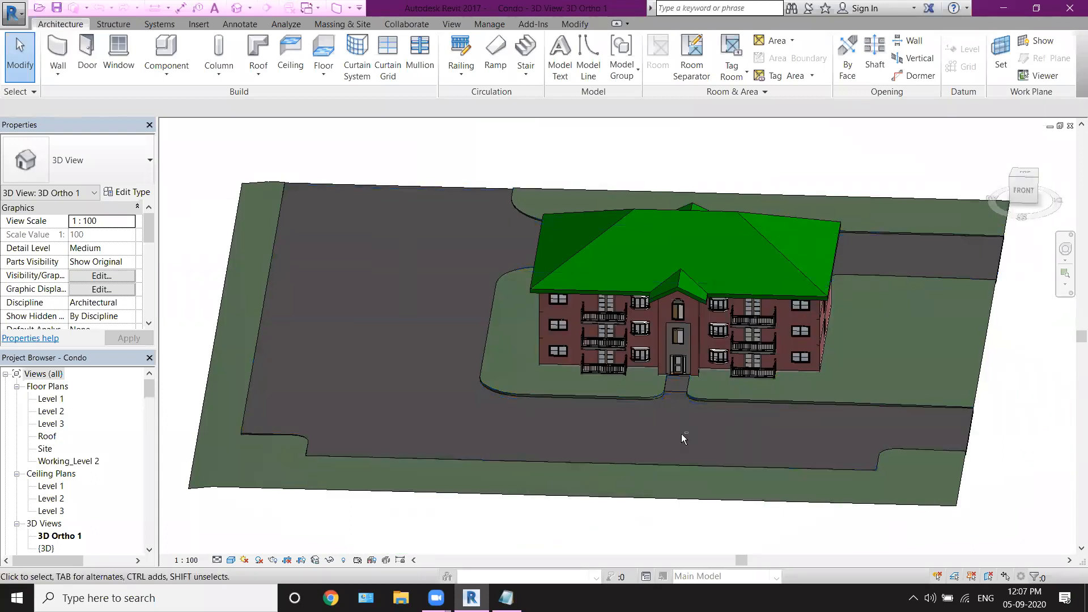
middle_click_drag(680, 433, 633, 445, "shift")
scroll(651, 398, "up", 3)
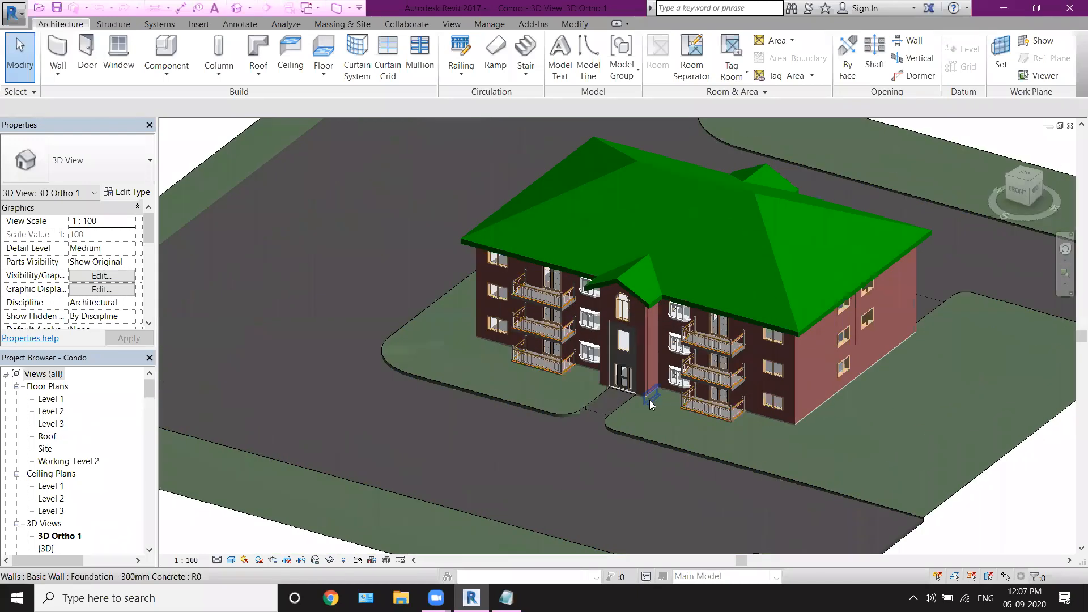
middle_click_drag(653, 400, 555, 491)
middle_click_drag(651, 480, 753, 460, "shift")
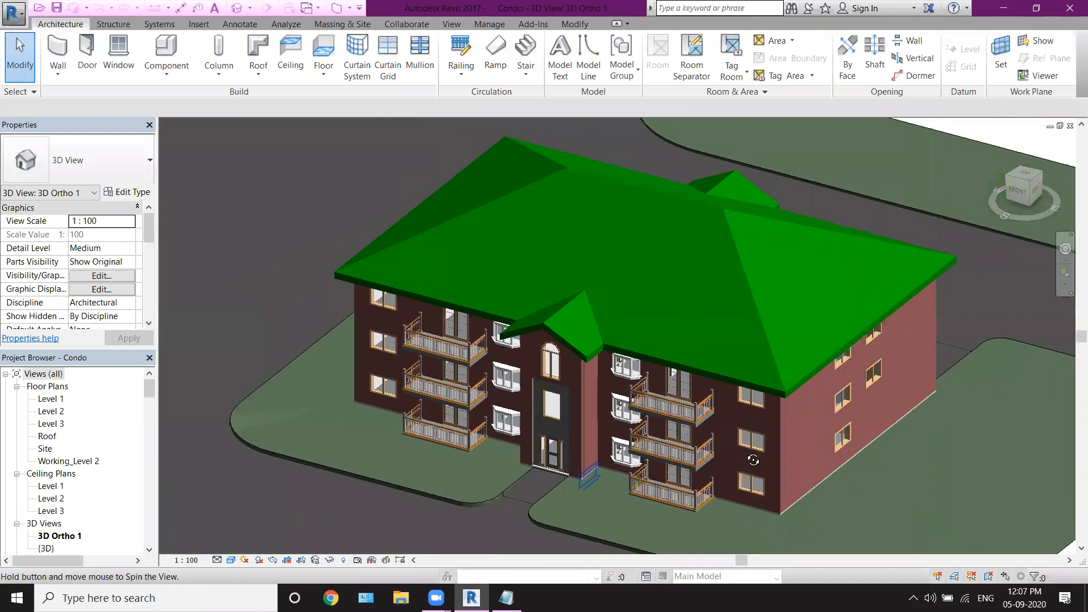
middle_click_drag(696, 403, 599, 467, "shift")
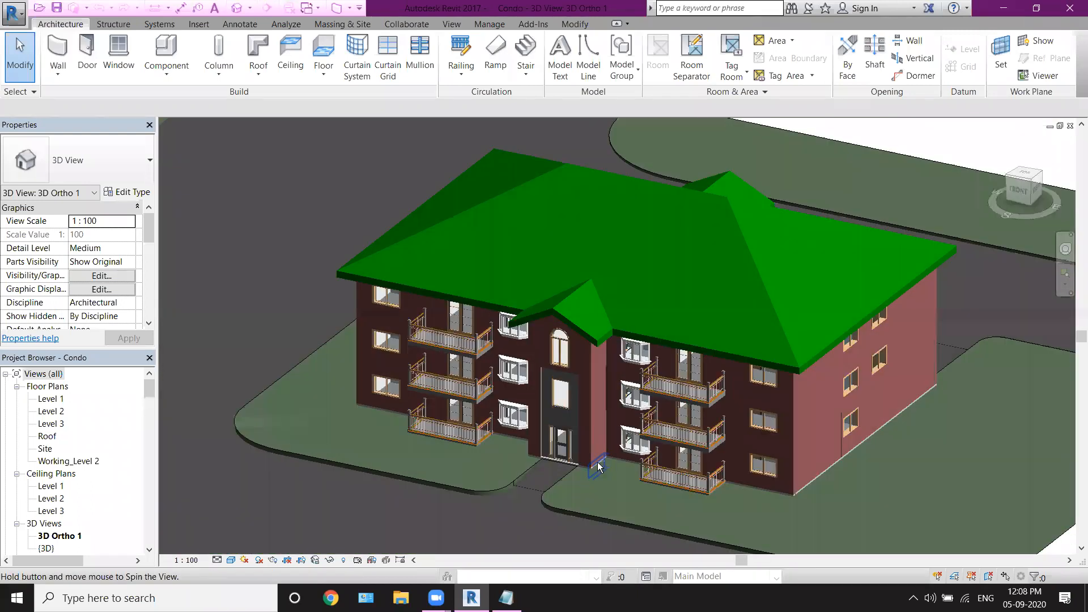
middle_click_drag(585, 390, 507, 356)
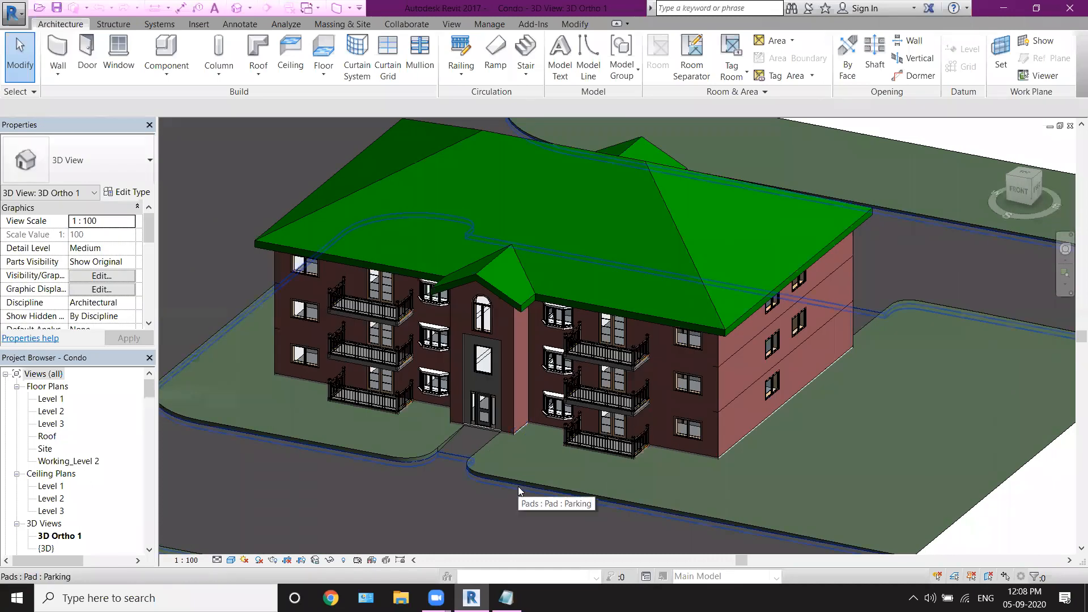
mouse_move(528, 451)
middle_mouse_down()
mouse_move(456, 512)
mouse_move(760, 450)
mouse_move(544, 362)
mouse_move(849, 405)
mouse_move(692, 422)
mouse_move(773, 524)
mouse_move(772, 434)
mouse_move(599, 443)
mouse_move(605, 370)
mouse_move(504, 487)
mouse_move(486, 439)
mouse_move(510, 447)
mouse_move(527, 435)
middle_mouse_up()
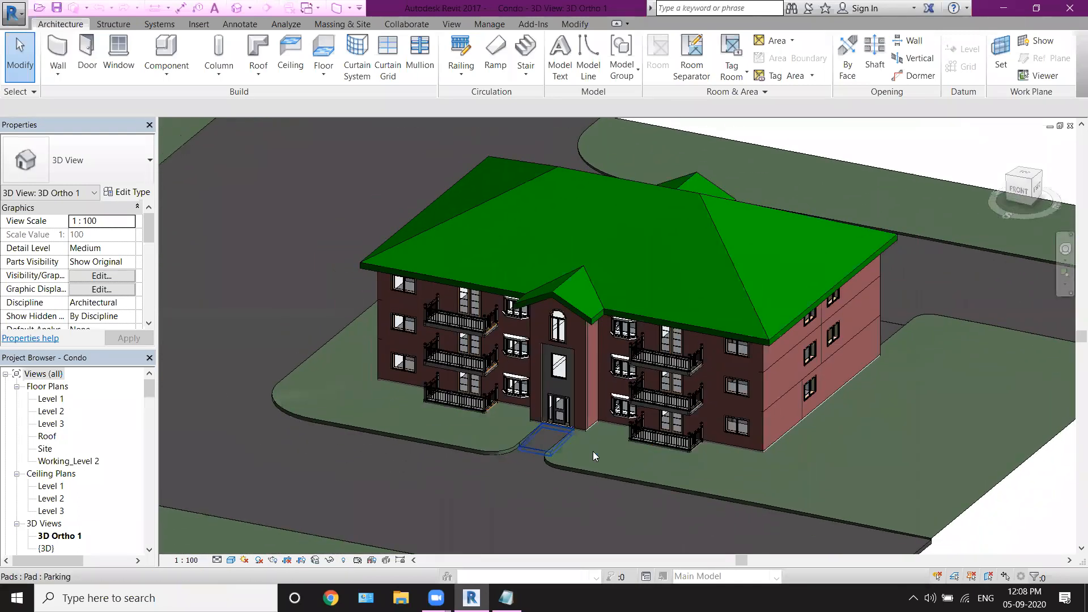
scroll(572, 411, "down", 2)
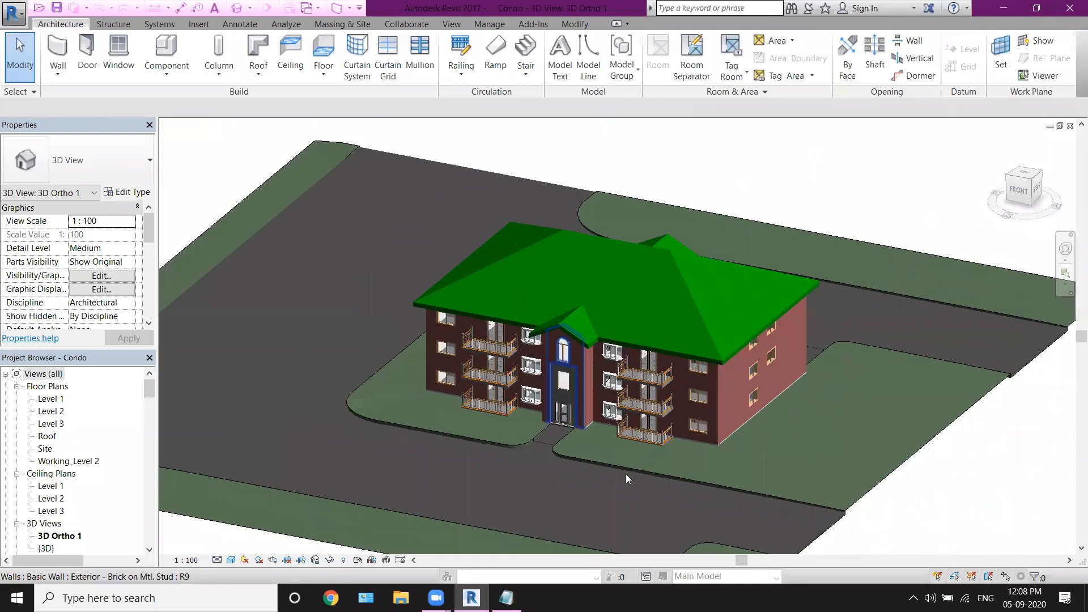
scroll(615, 404, "up", 3)
scroll(616, 403, "up", 3)
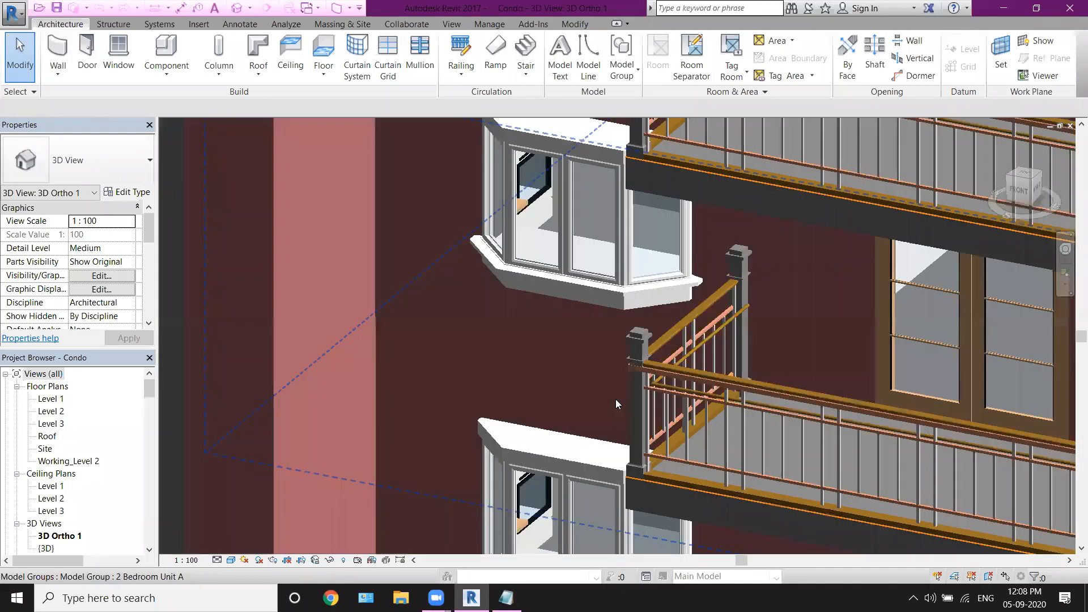
scroll(617, 403, "down", 6)
middle_click_drag(616, 403, 661, 449, "shift")
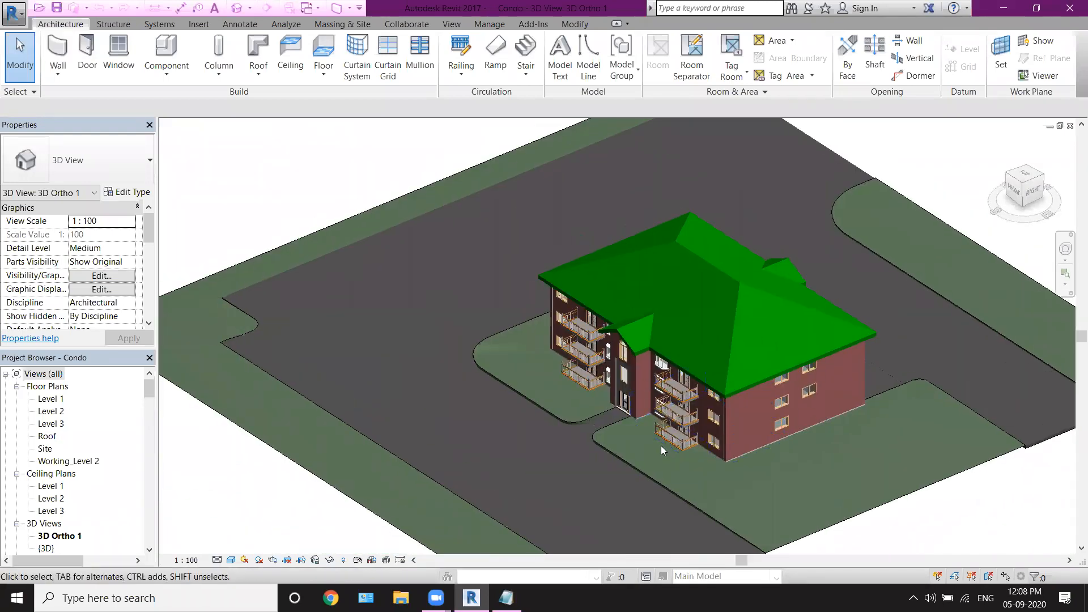
Step: Open the Level 1 floor plan and examine its room layout
double_click(52, 400)
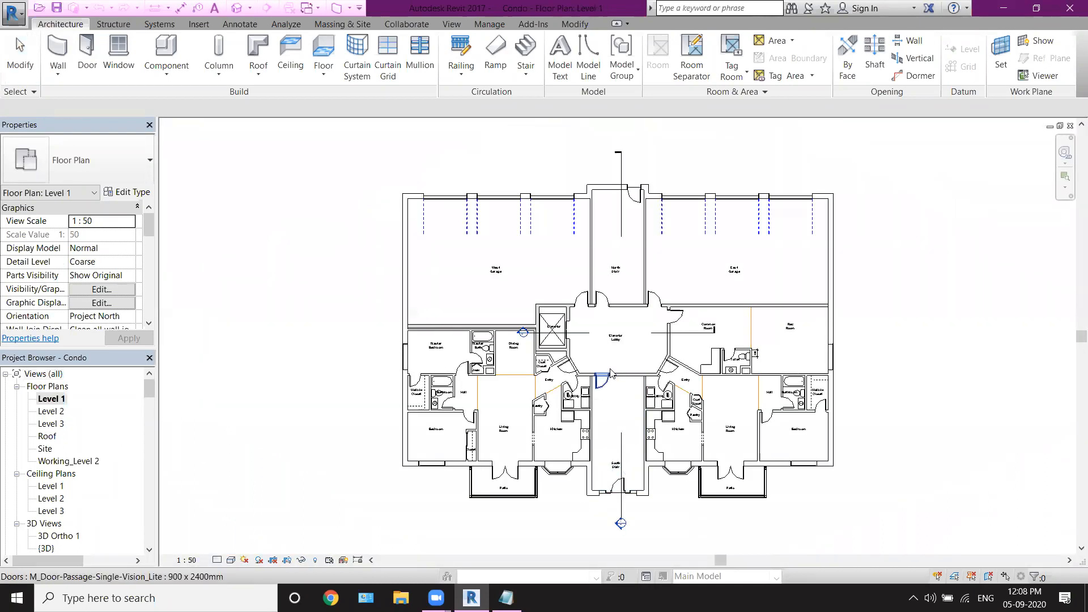
scroll(649, 421, "up", 5)
scroll(650, 421, "down", 4)
middle_click_drag(626, 372, 598, 347)
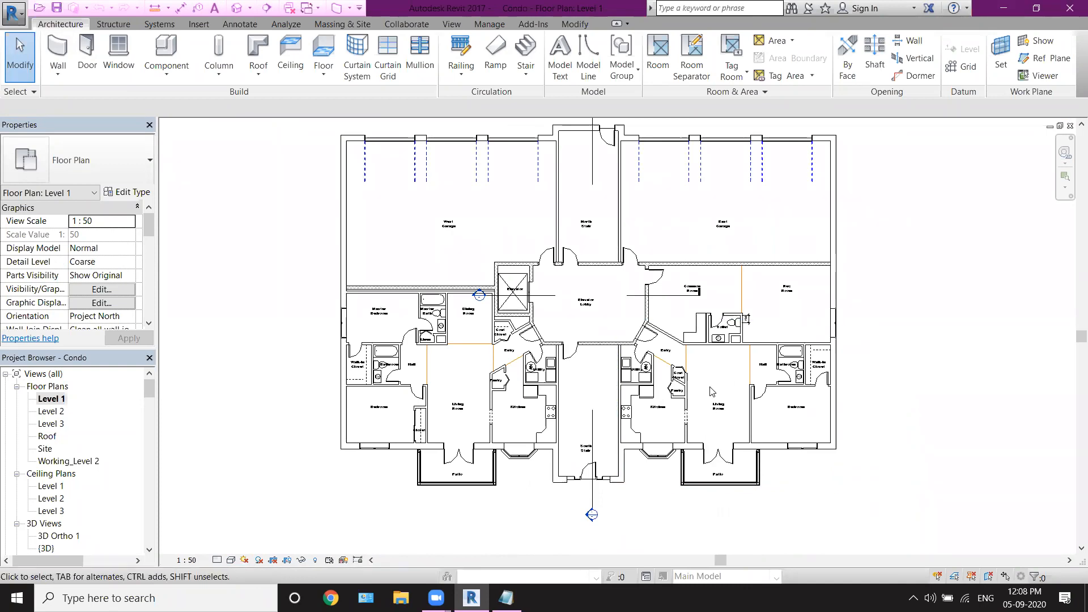
middle_click_drag(683, 423, 696, 440)
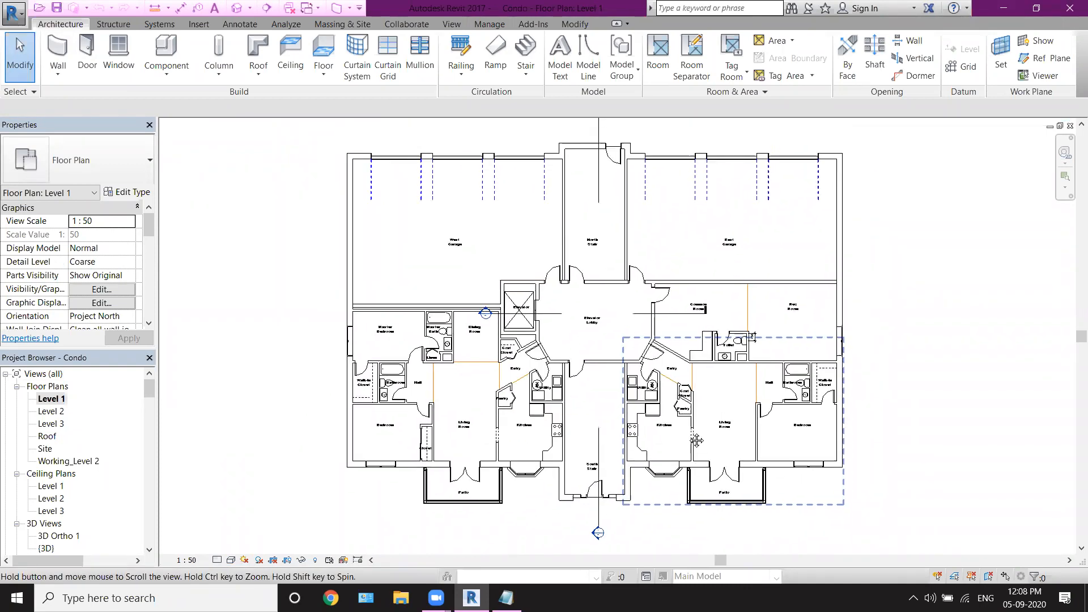
Step: Open the default {3D} view, orbit the condo model slightly, and return to the Level 1 floor plan
double_click(46, 549)
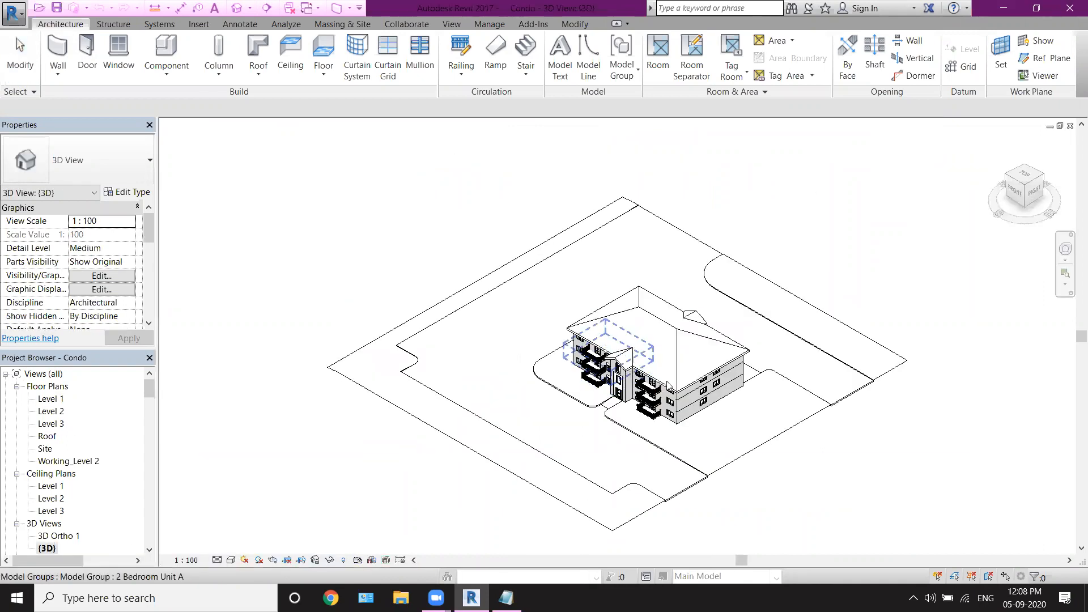
middle_click_drag(668, 385, 753, 392, "shift")
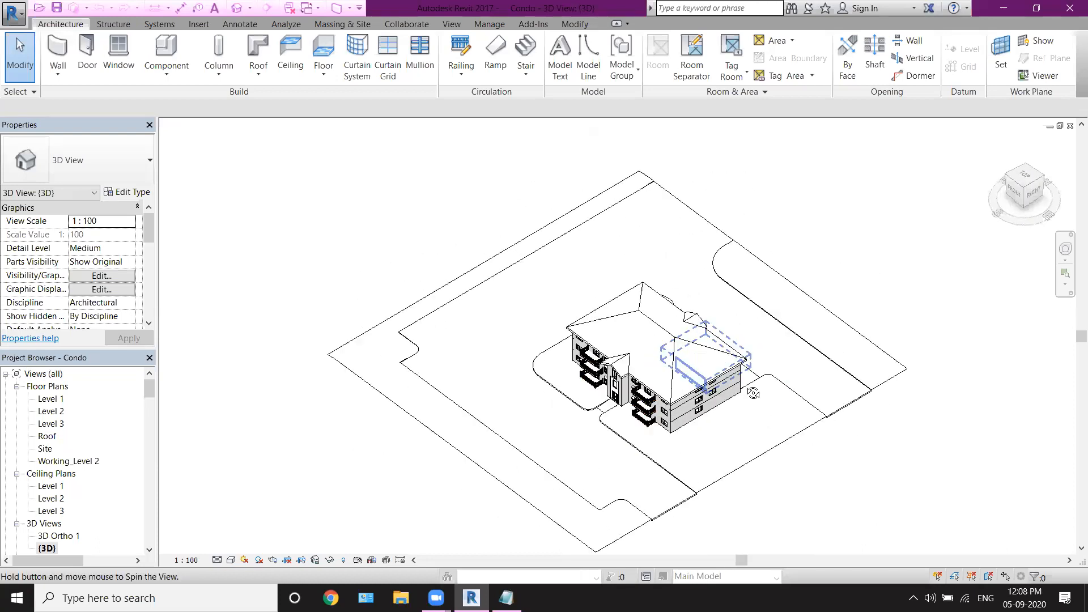
double_click(48, 398)
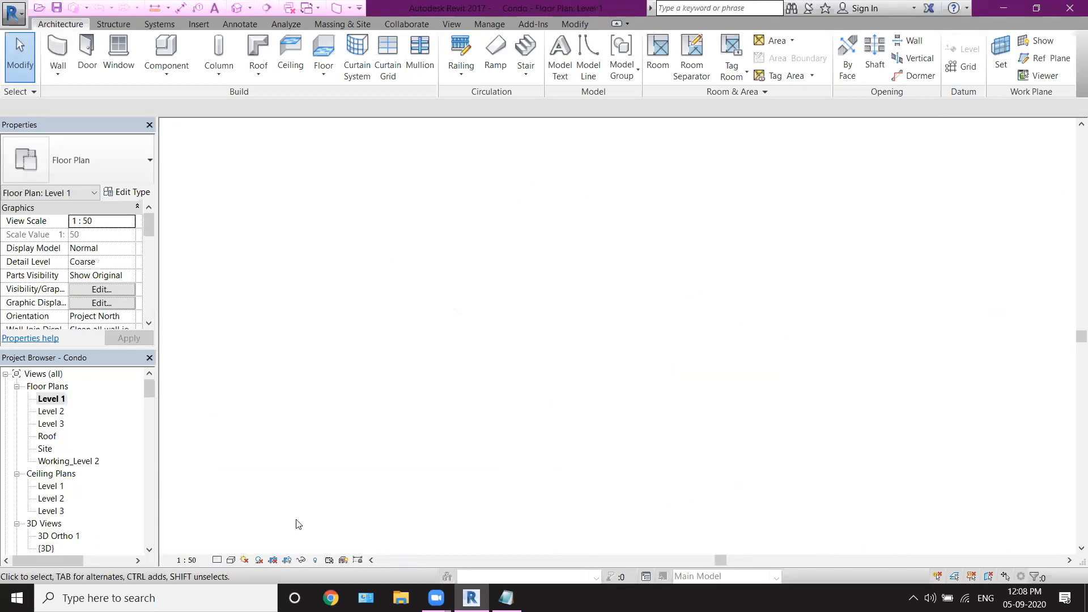
Step: Open the Level 2 floor plan and zoom it out by a factor of 2
double_click(47, 412)
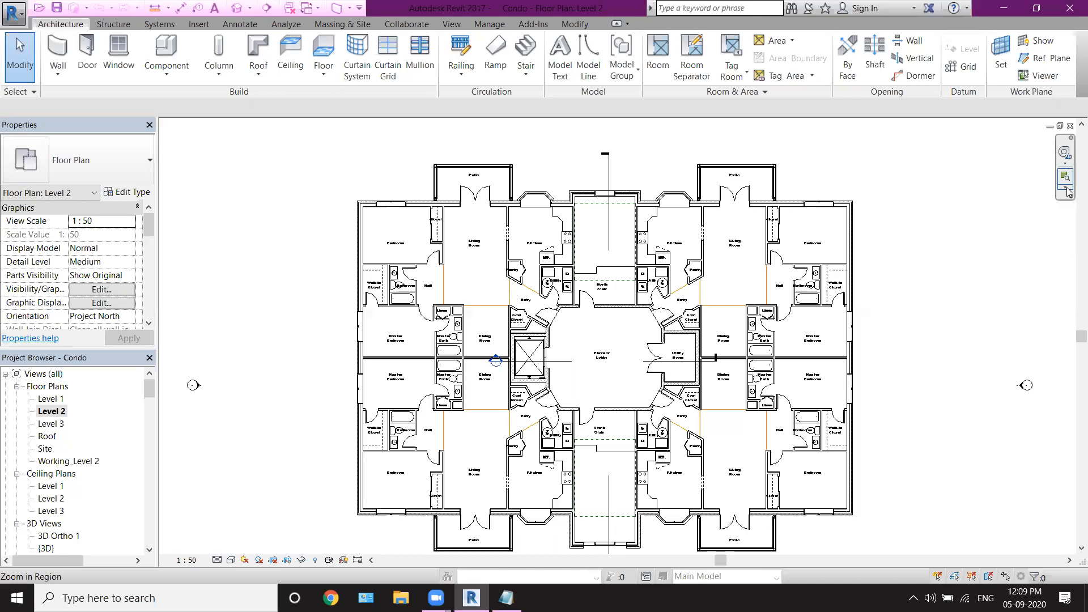
left_click(1065, 189)
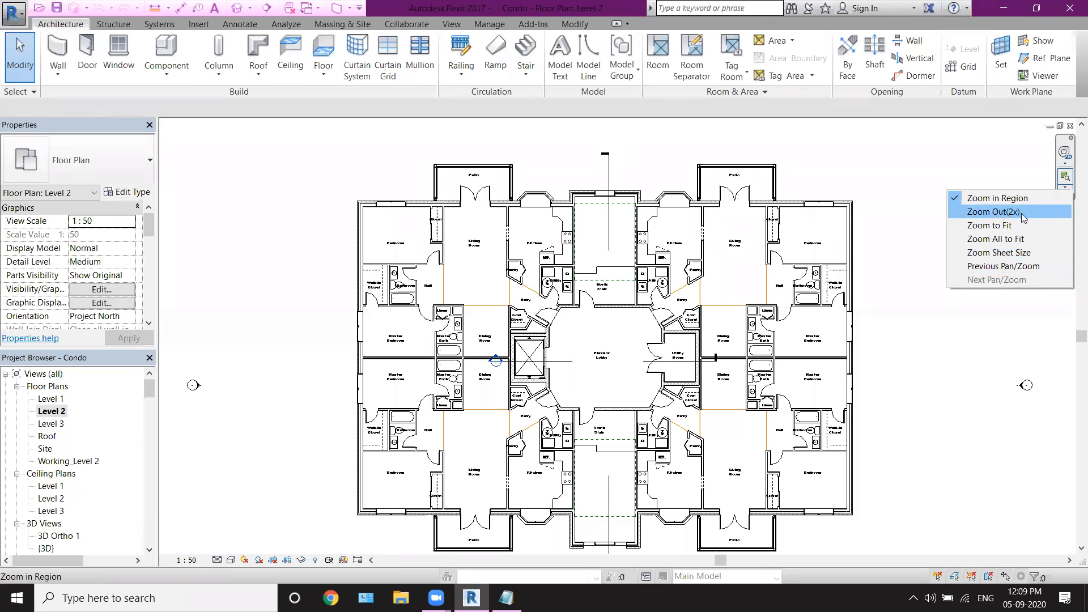
left_click(1000, 212)
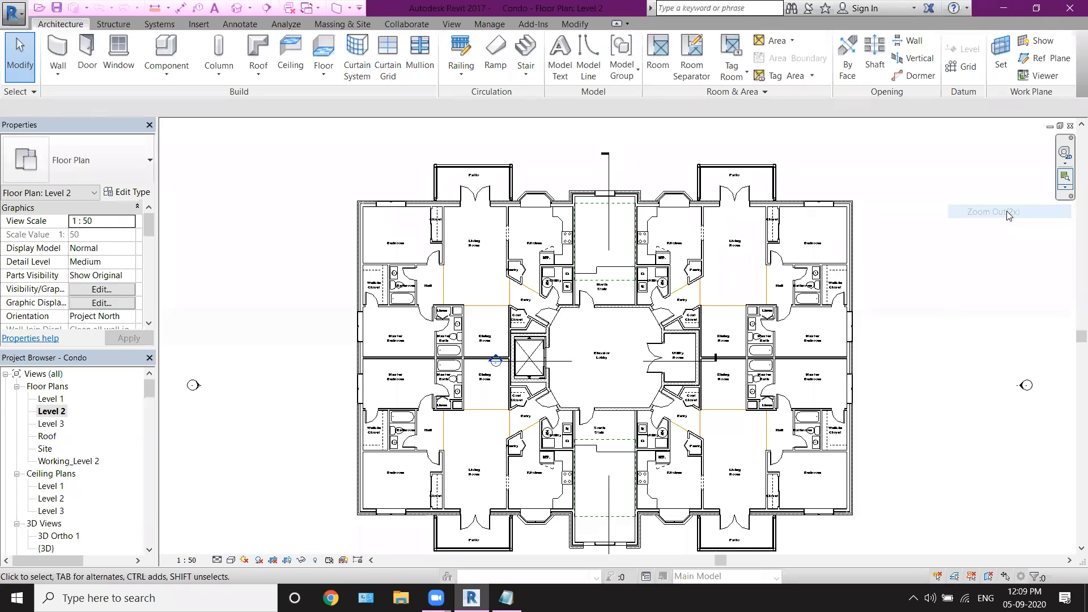
Step: Zoom the Level 2 floor plan to fit its window, and zoom all open views to fit
left_click(1065, 191)
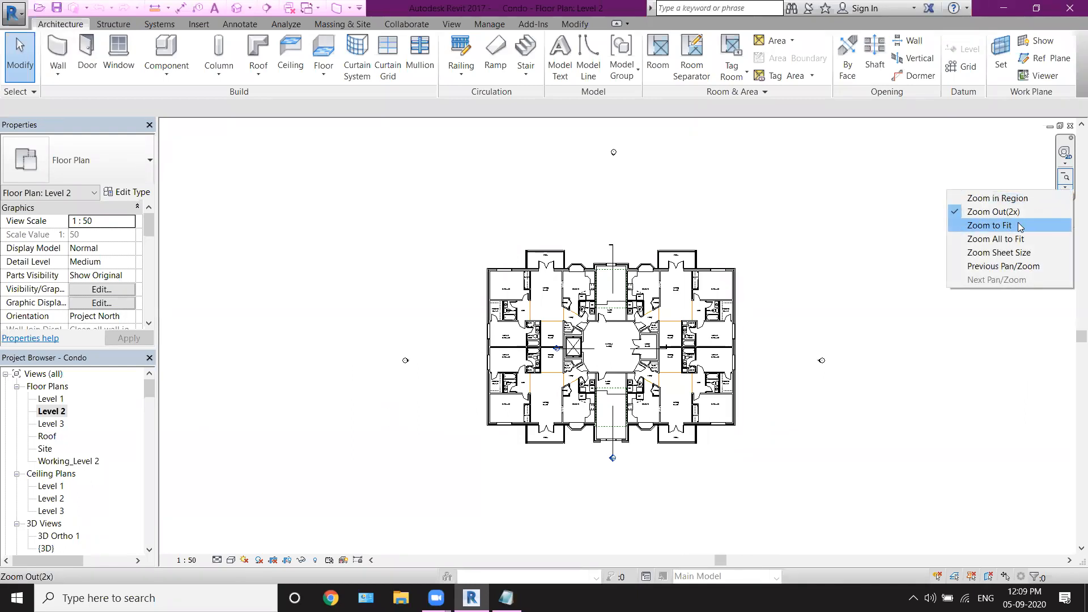
left_click(1019, 225)
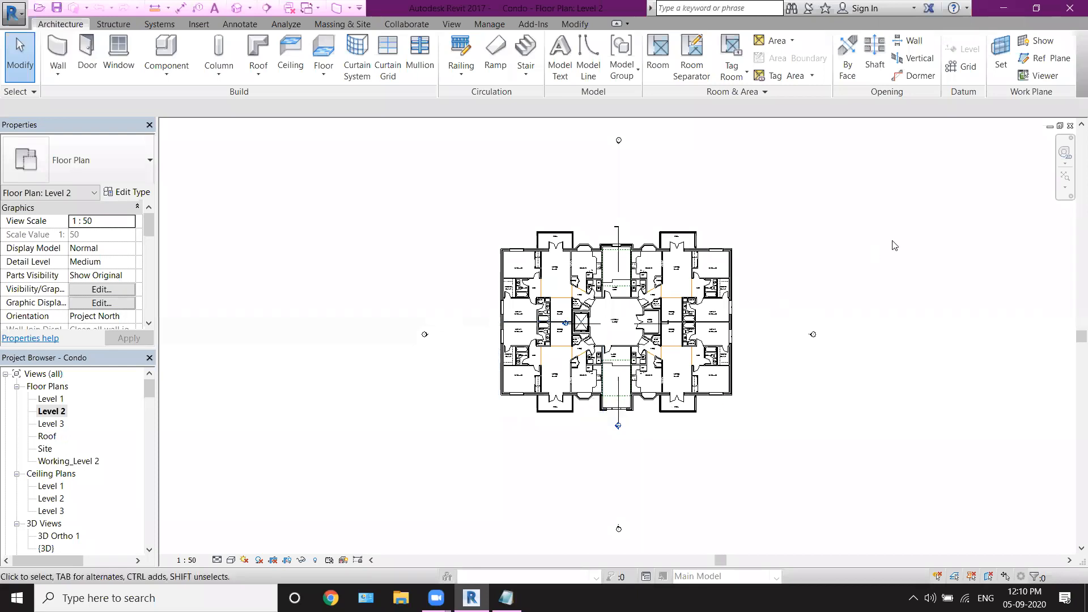
left_click(1065, 188)
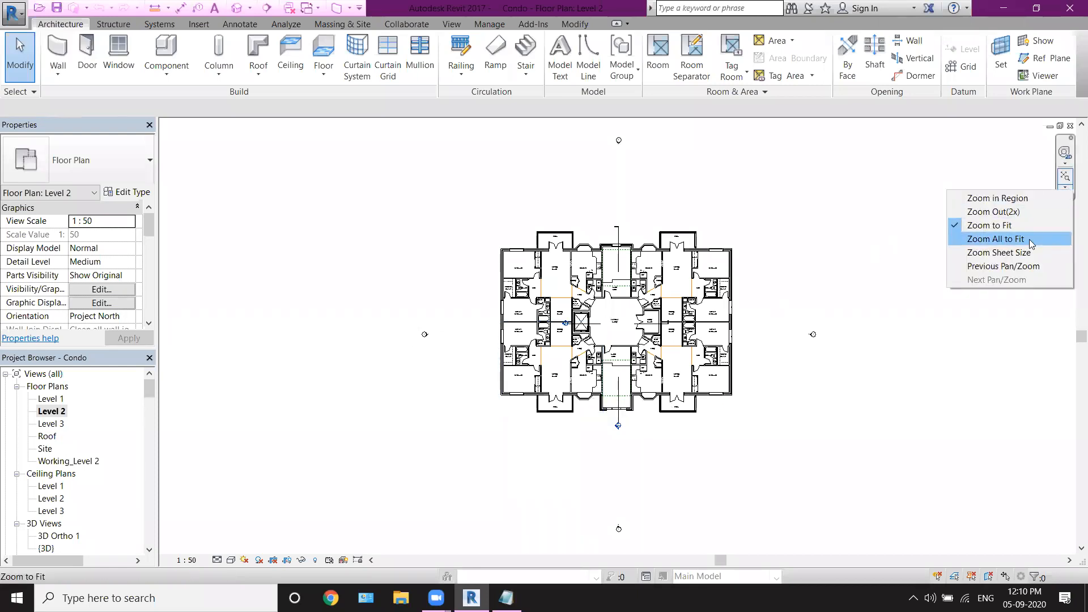
left_click(1029, 239)
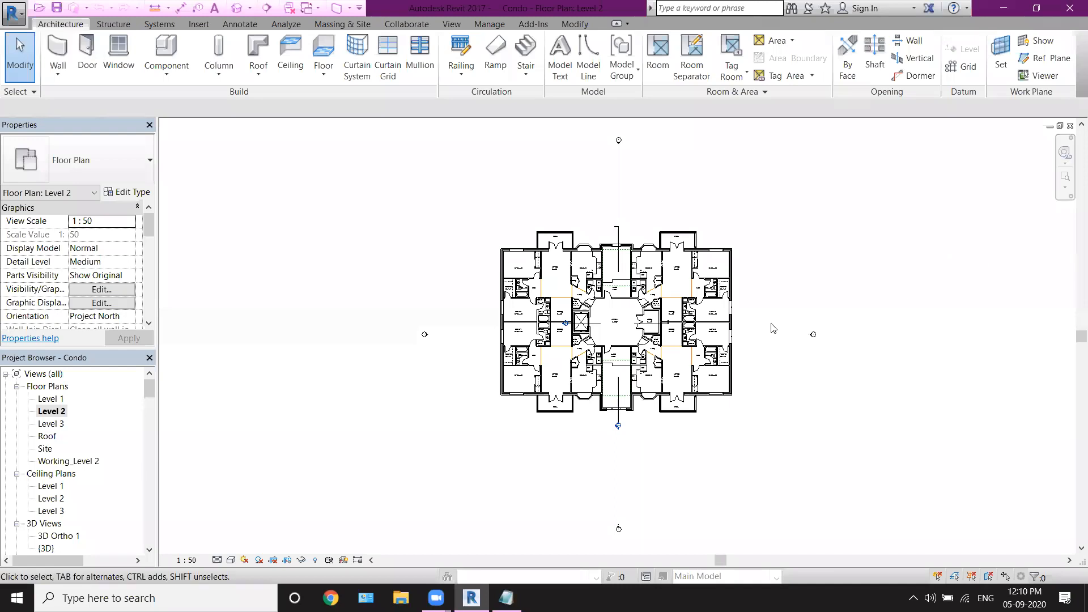
Step: Restore the maximized views to floating windows and reposition the floor plan windows in front of the 3D Ortho 1 view
left_click(1059, 126)
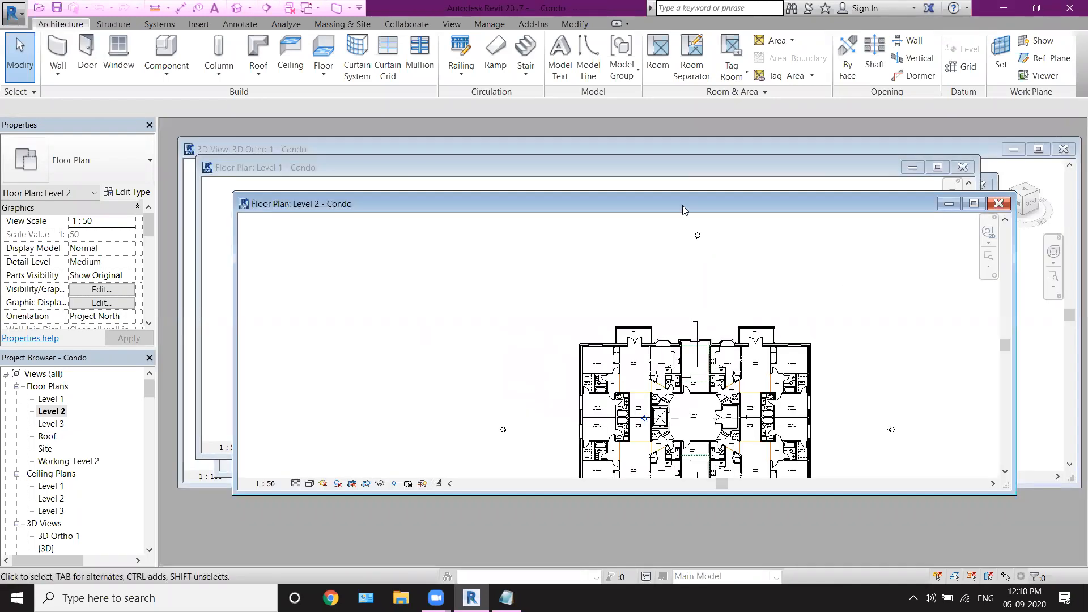
left_click_drag(682, 206, 650, 275)
left_click_drag(636, 171, 639, 217)
left_click(597, 178)
left_click(603, 170)
left_click(810, 530)
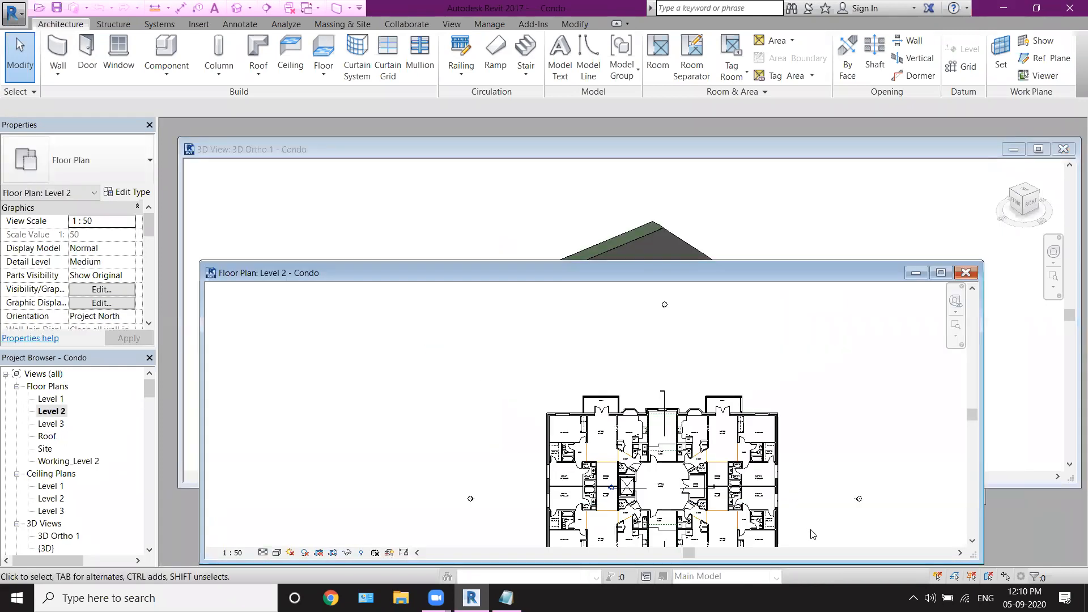
left_click_drag(670, 273, 670, 222)
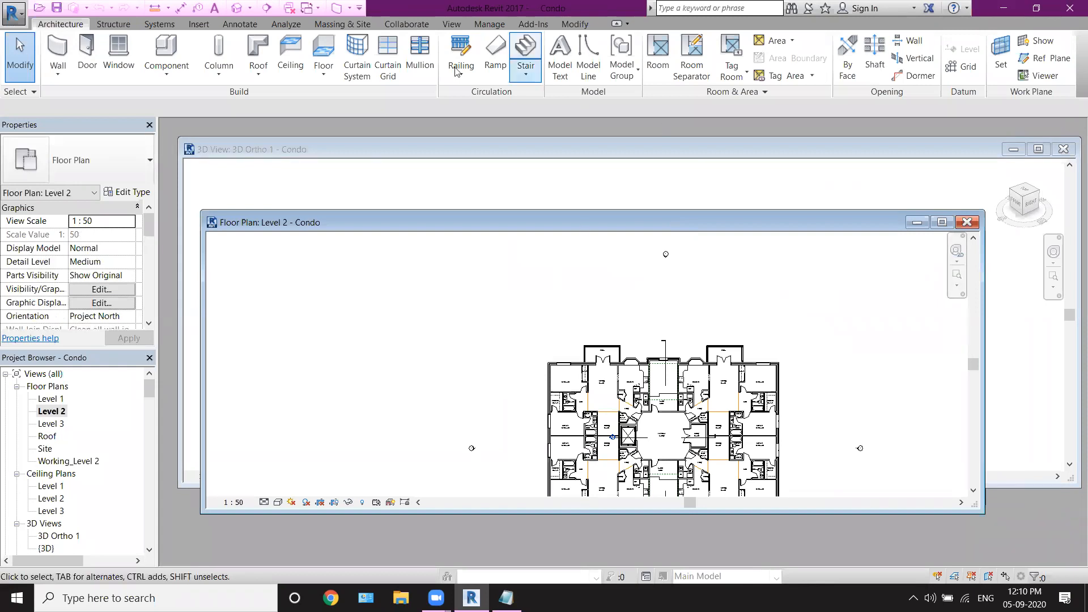
Step: Tile the four open view windows so the floor plans and 3D views sit side by side
left_click(452, 24)
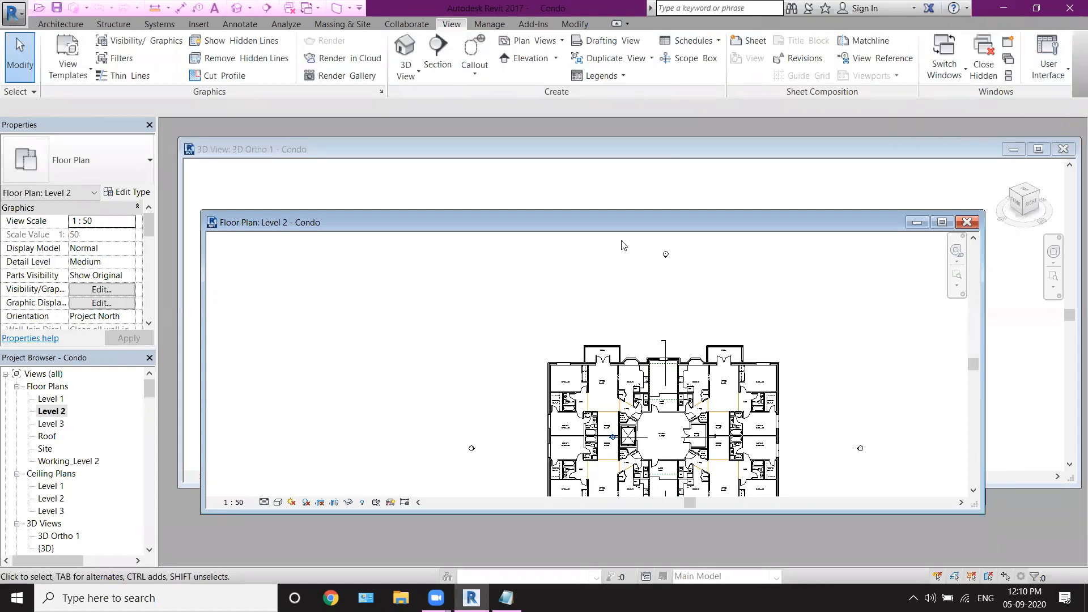
key("w")
key("t")
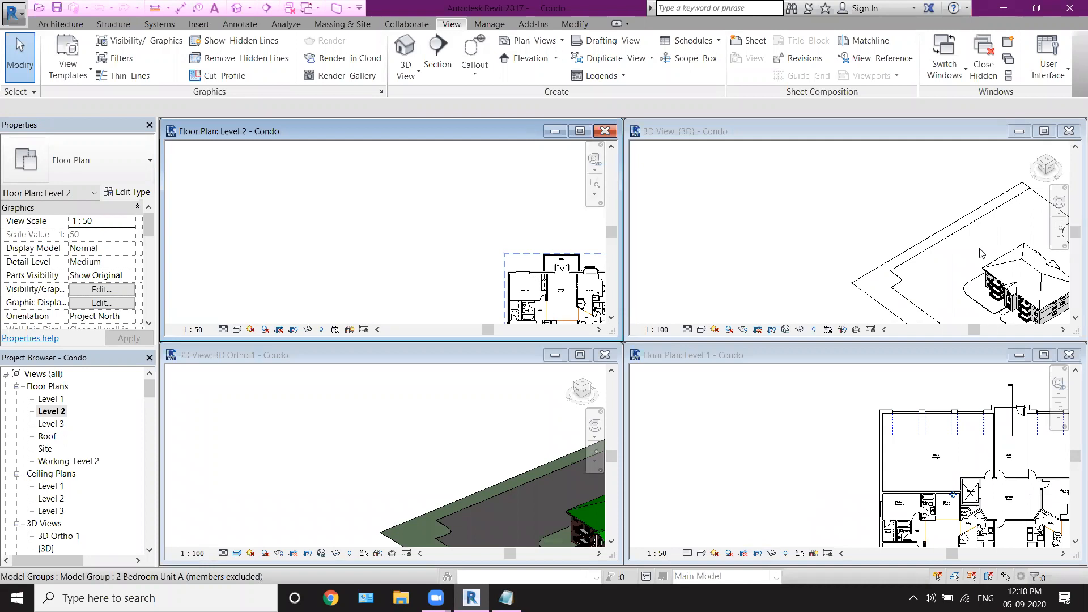
Step: Make the {3D} view active and zoom all tiled views to fit their windows
left_click(1060, 236)
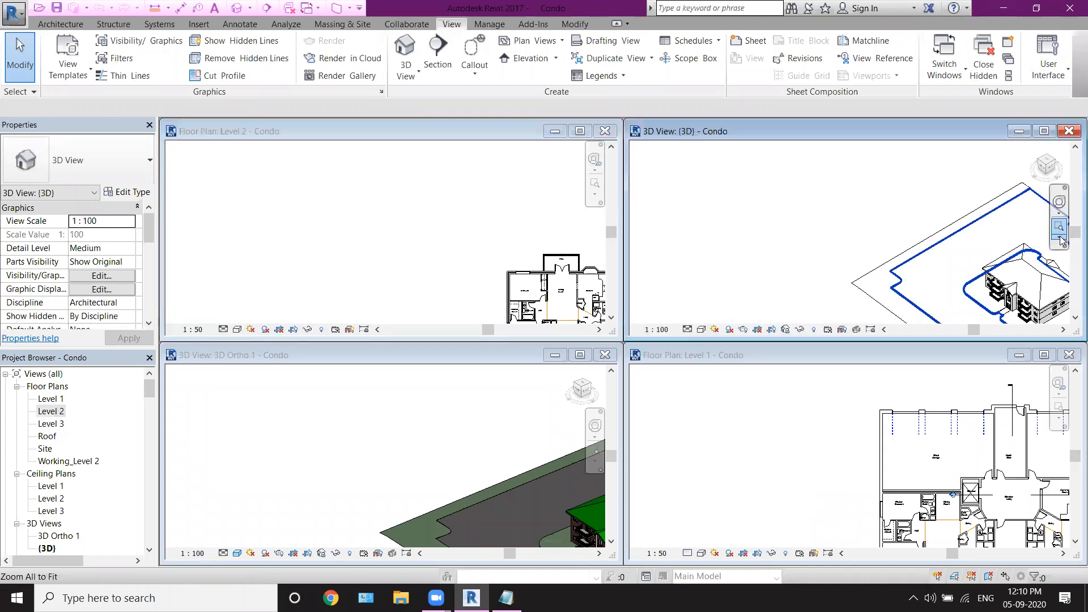
left_click(1059, 238)
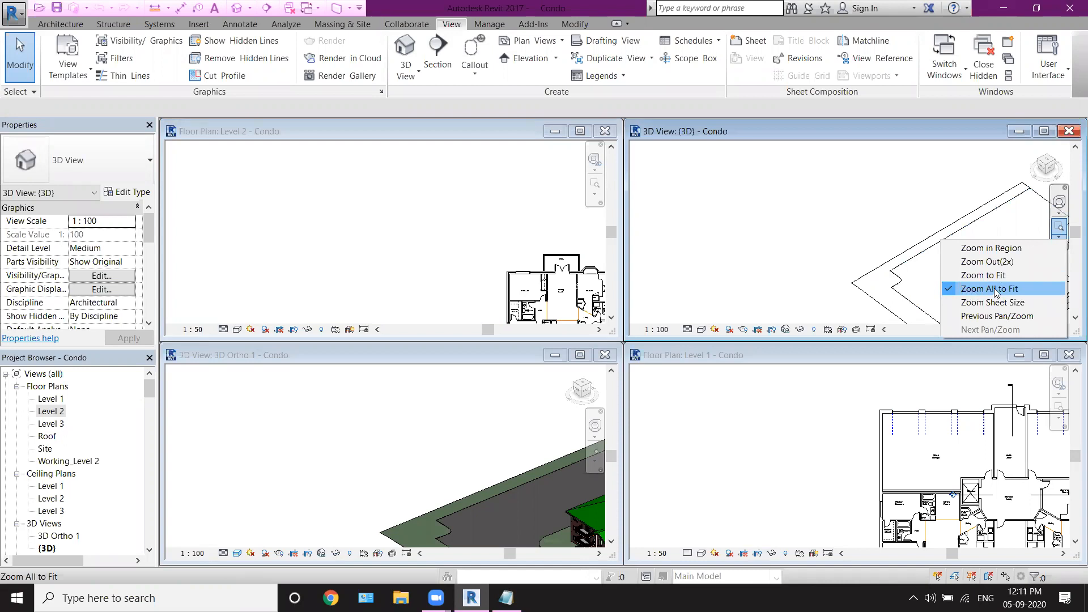
left_click(665, 158)
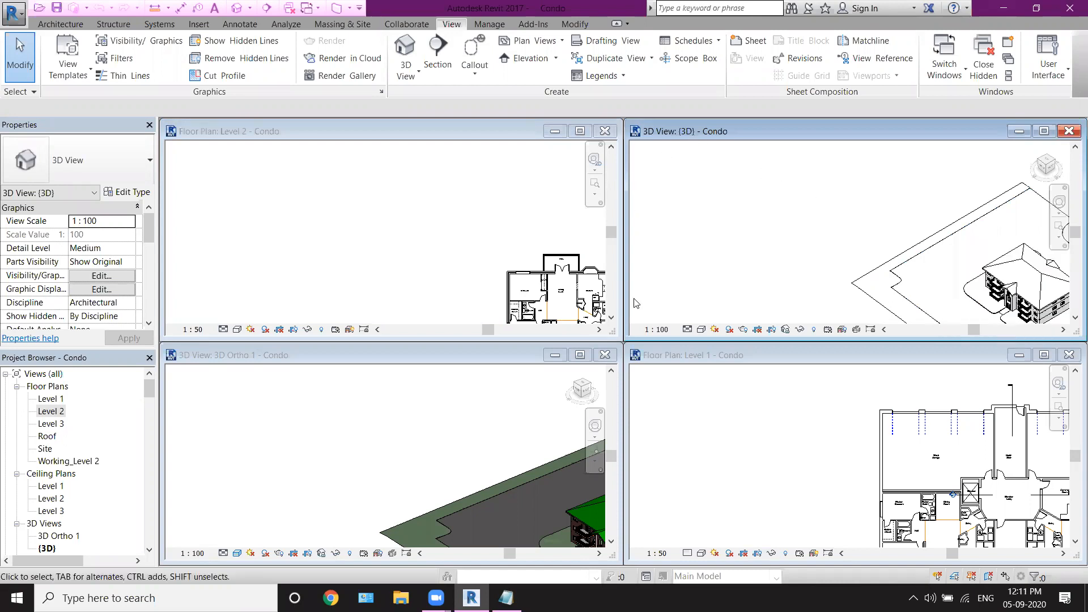
key("z")
key("a")
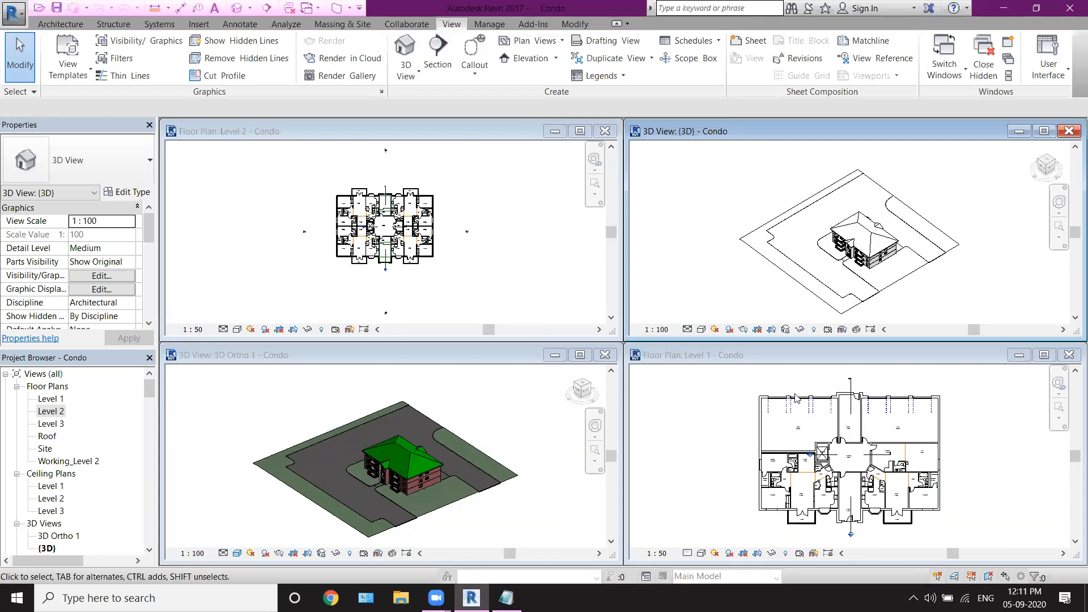
Step: Maximize the Level 2 floor plan window and zoom the plan to fit it
left_click(579, 132)
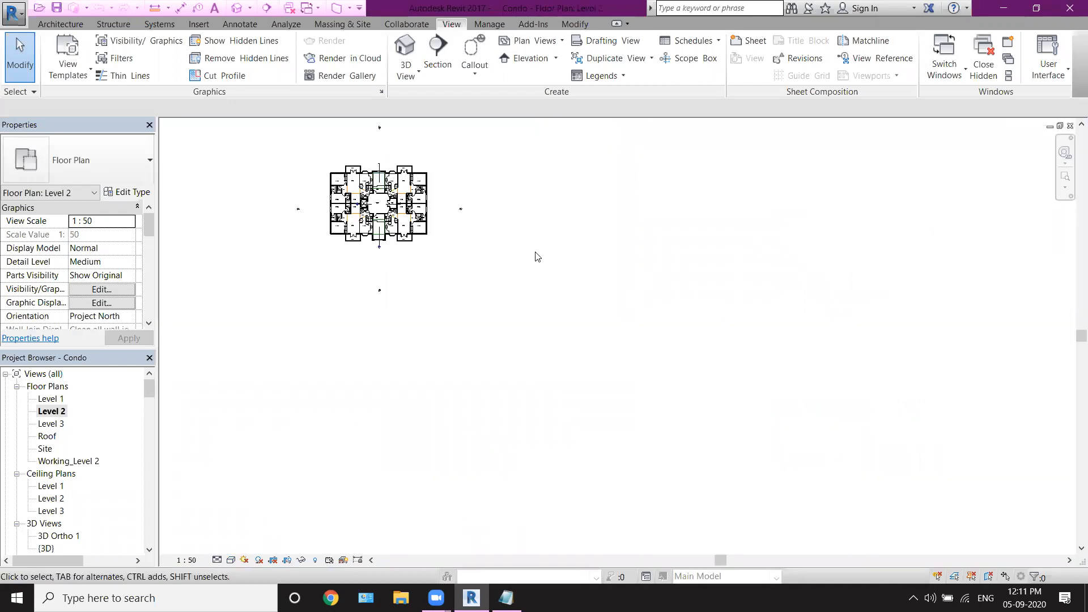
left_click(1065, 187)
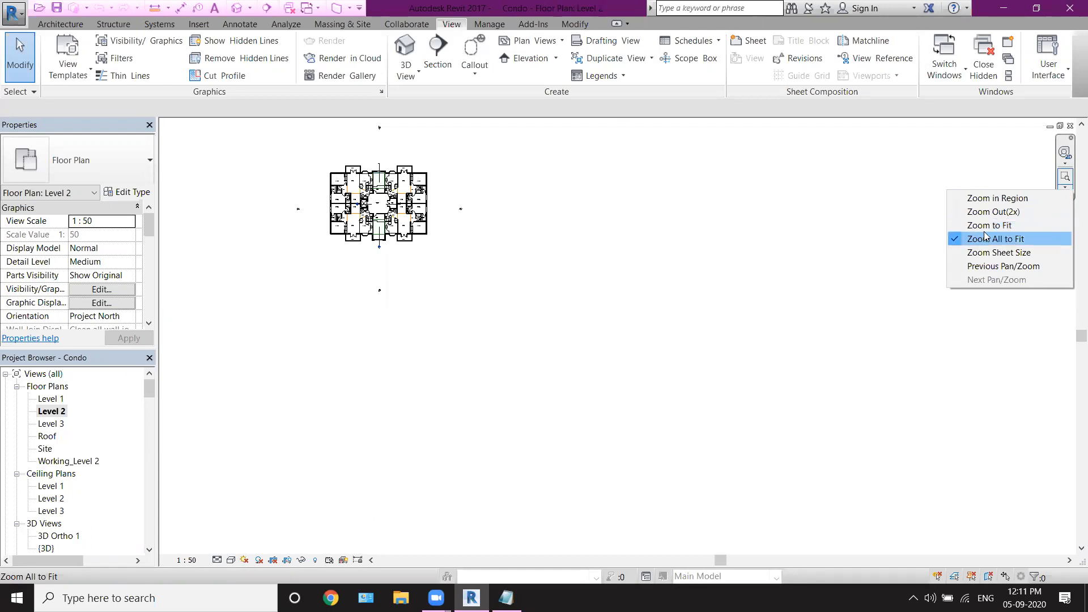
left_click(553, 115)
key("z")
key("e")
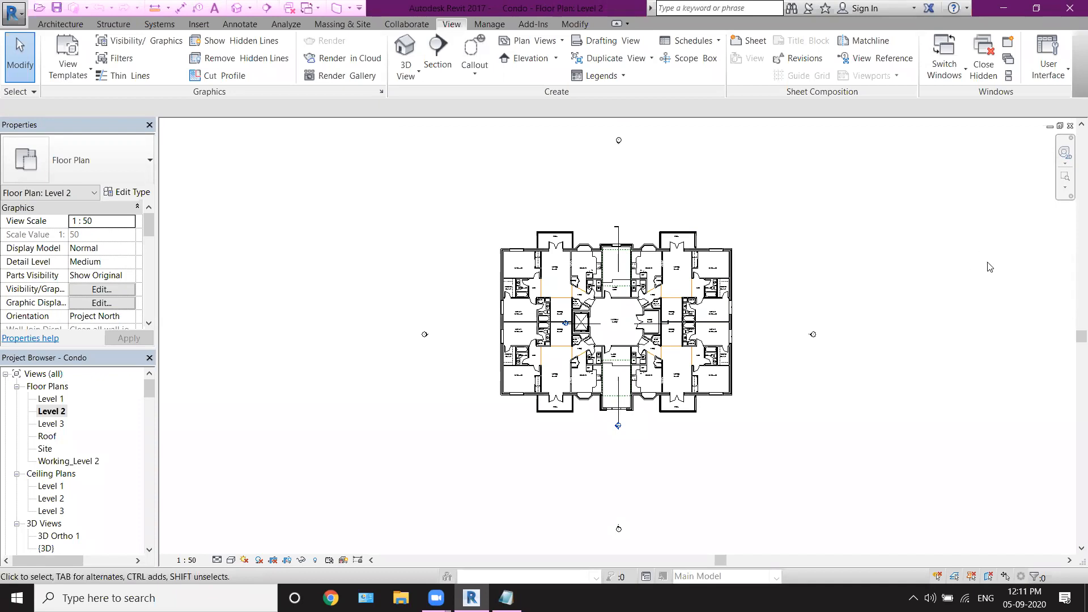
Step: Zoom the Level 2 floor plan to sheet size and examine the area around the North Stair and Elevator Lobby
left_click(1065, 186)
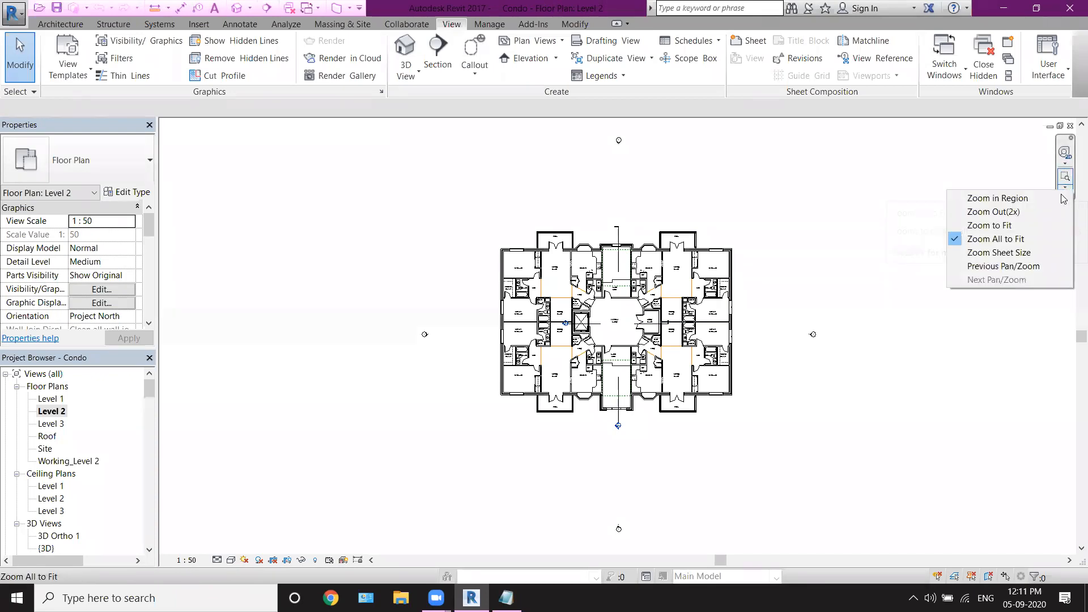
left_click(1018, 253)
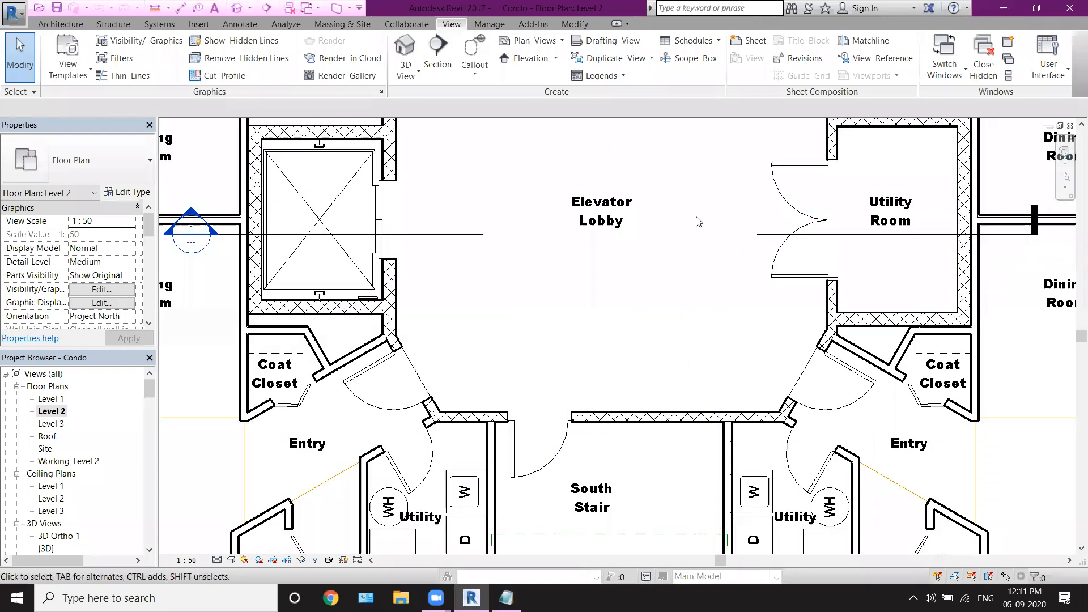
middle_click_drag(705, 293, 698, 490)
middle_click_drag(693, 355, 687, 464)
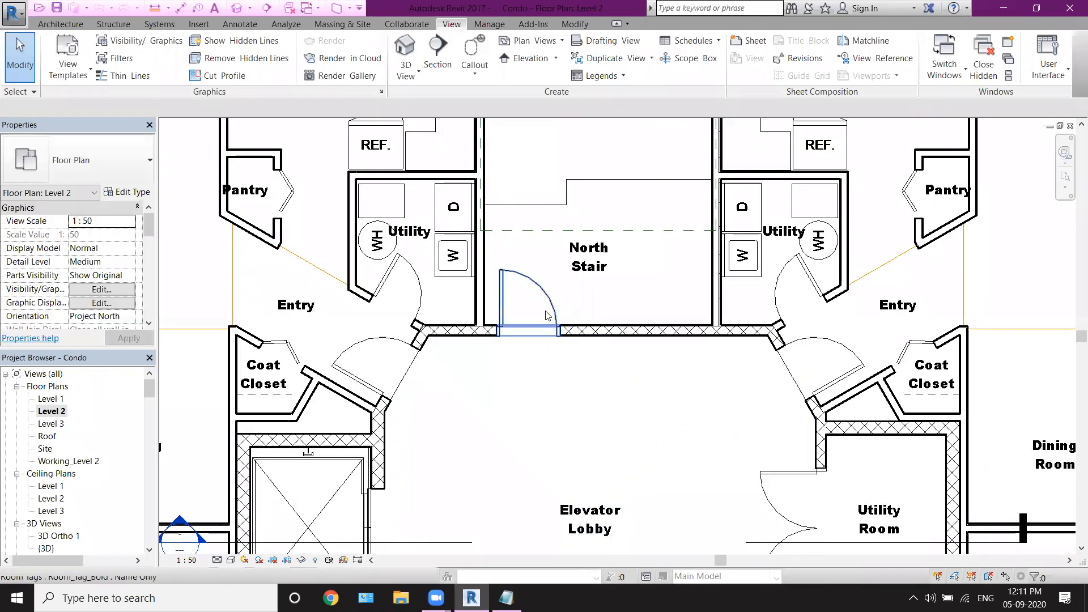
left_click(1064, 187)
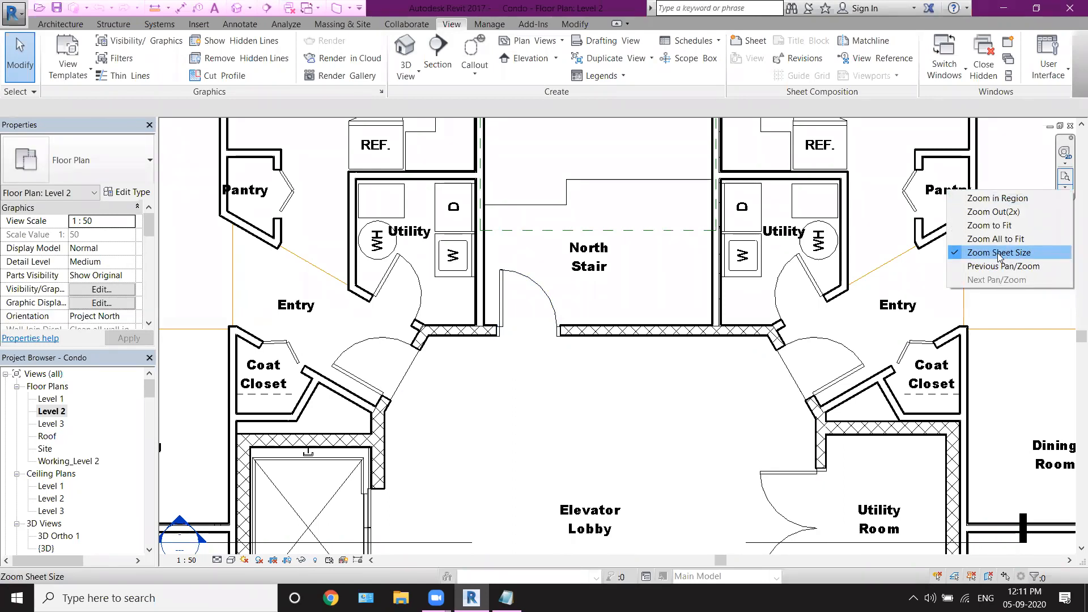
left_click(630, 112)
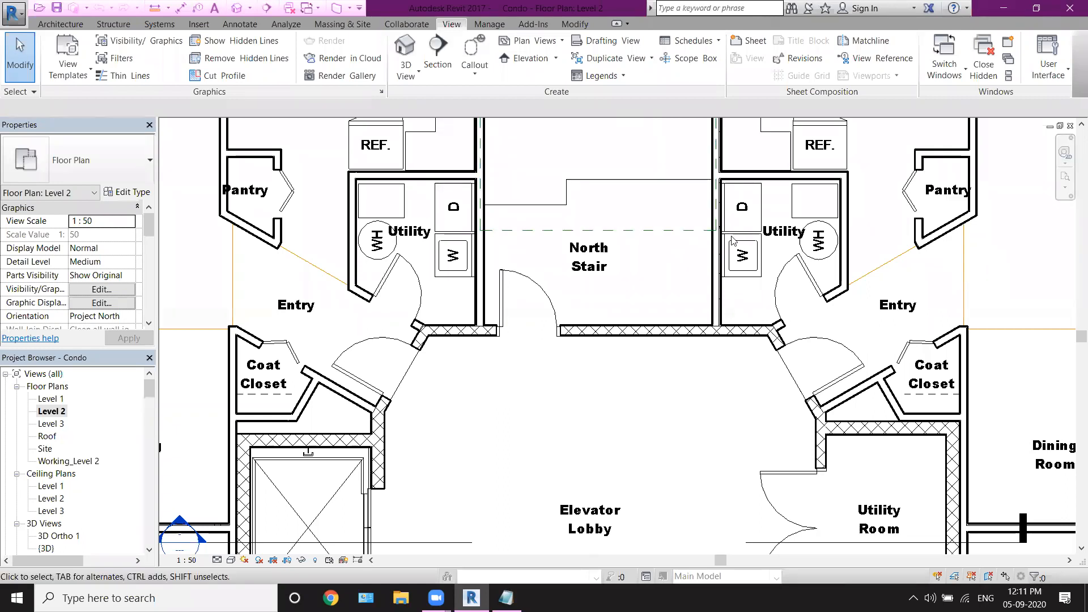
scroll(669, 244, "down", 5)
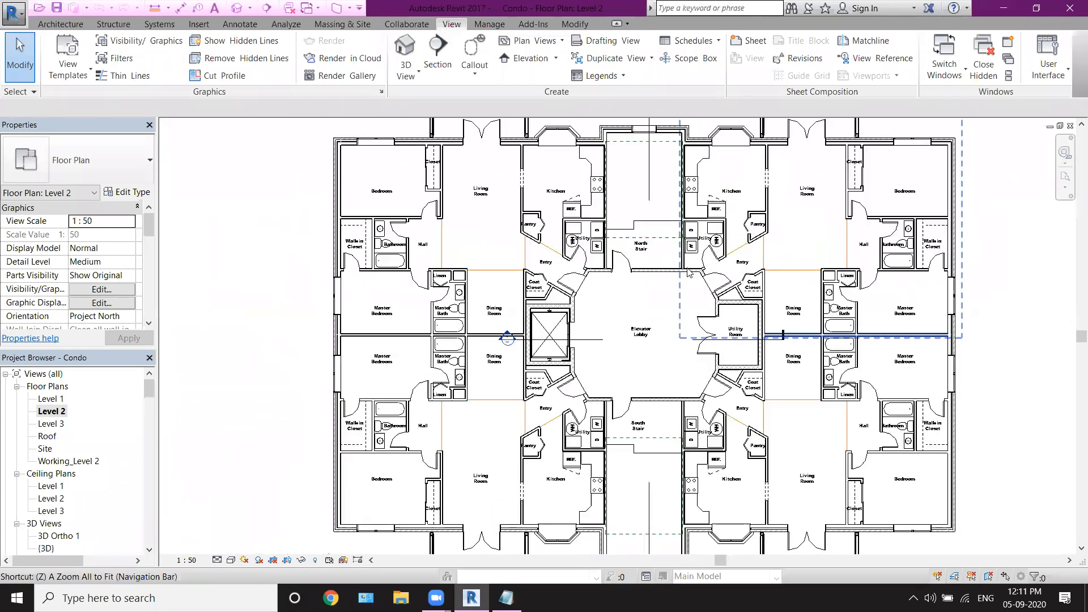
scroll(689, 272, "up", 5)
middle_click_drag(719, 214, 699, 389)
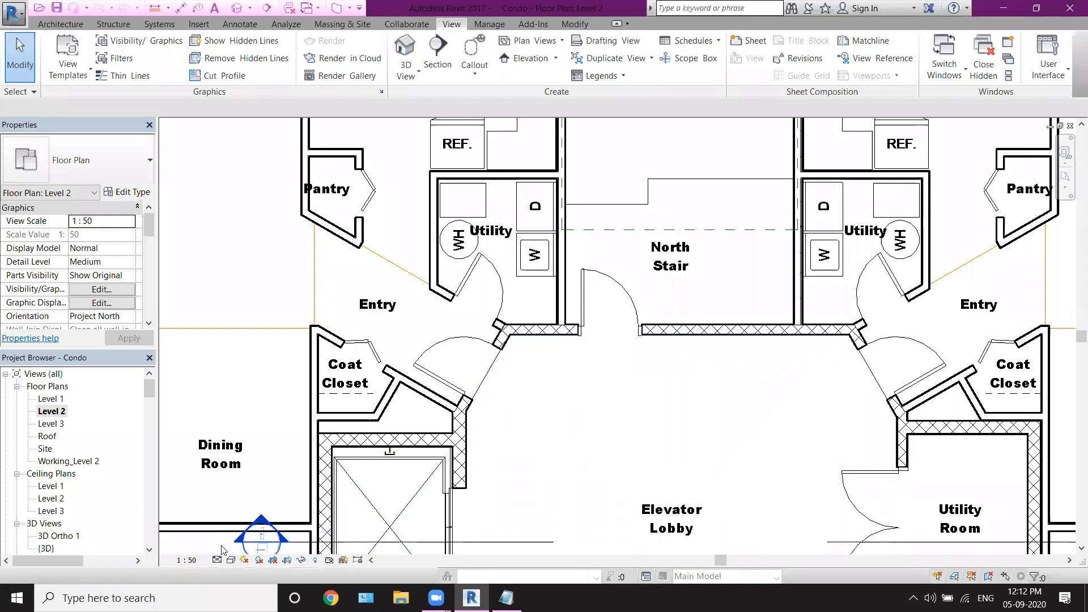
Step: Set the Level 2 floor plan's view scale to 1 : 200, zoom to sheet size, and centre the plan
left_click(183, 560)
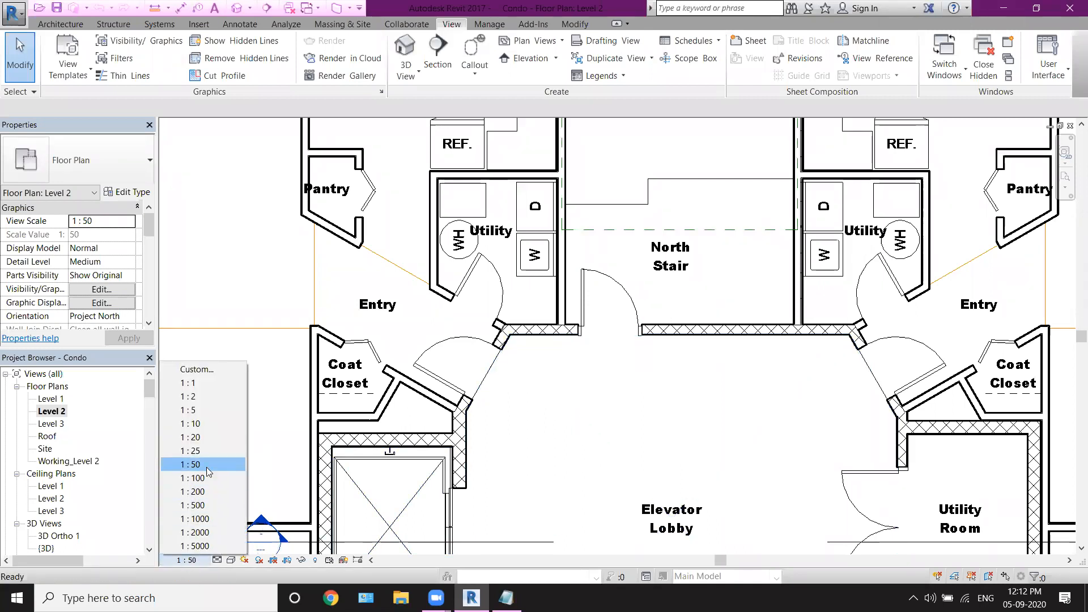
left_click(217, 493)
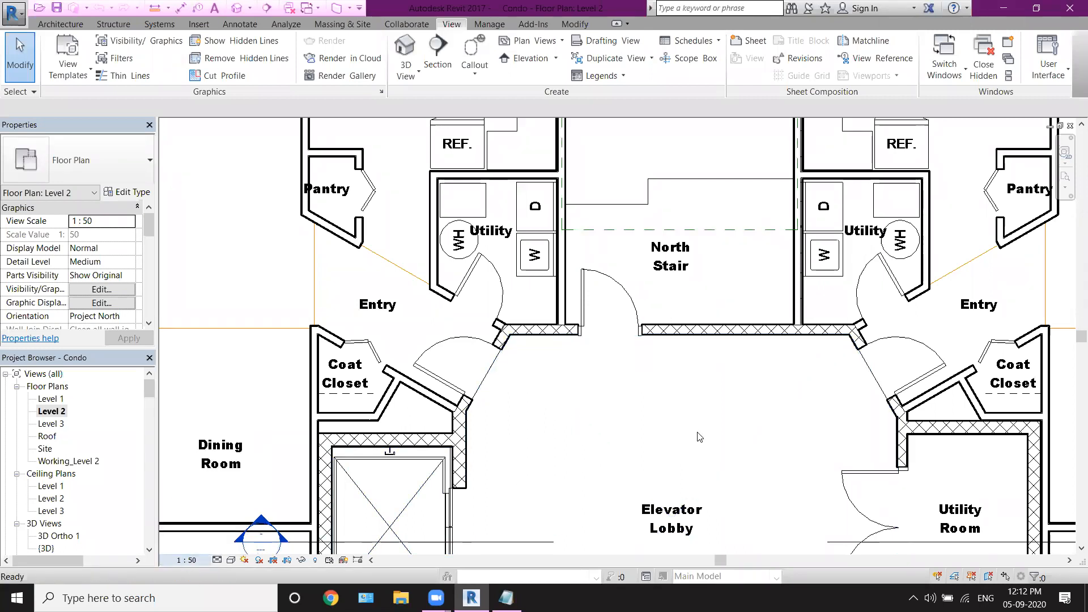
scroll(656, 420, "down", 5)
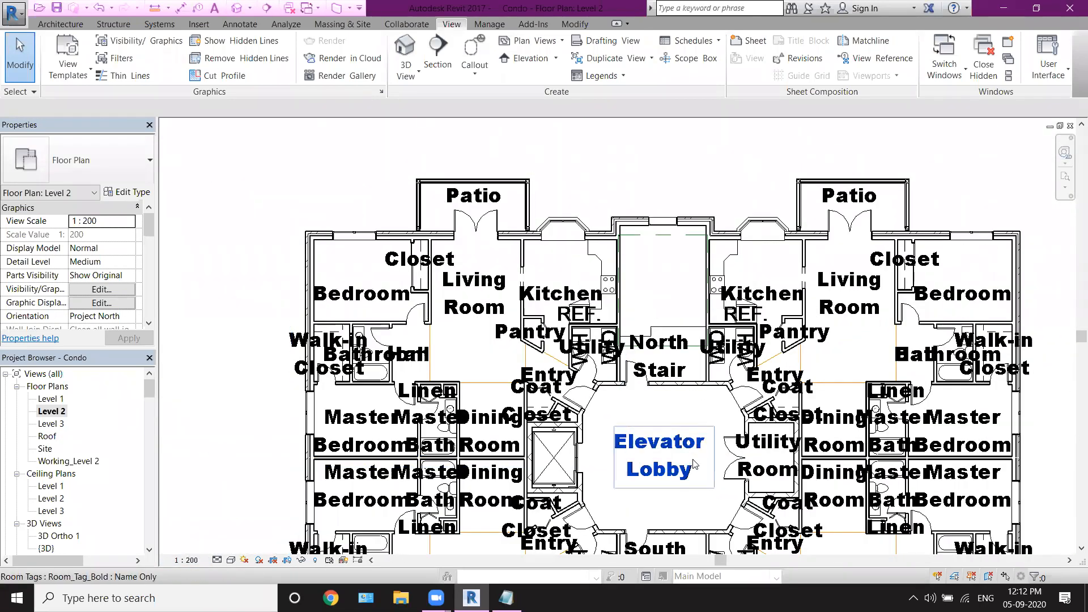
left_click(1064, 189)
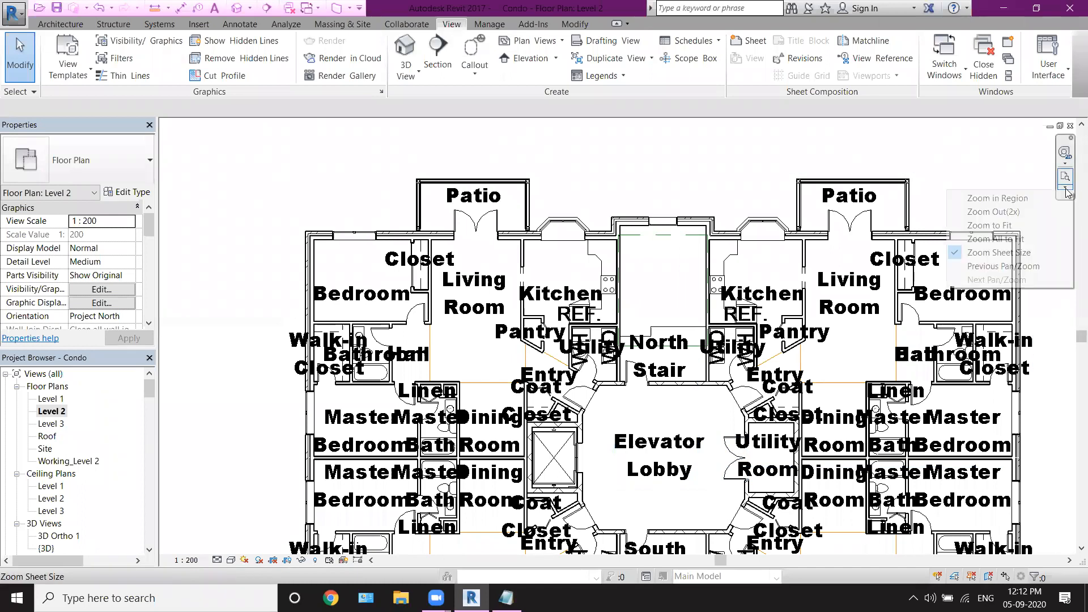
key("s")
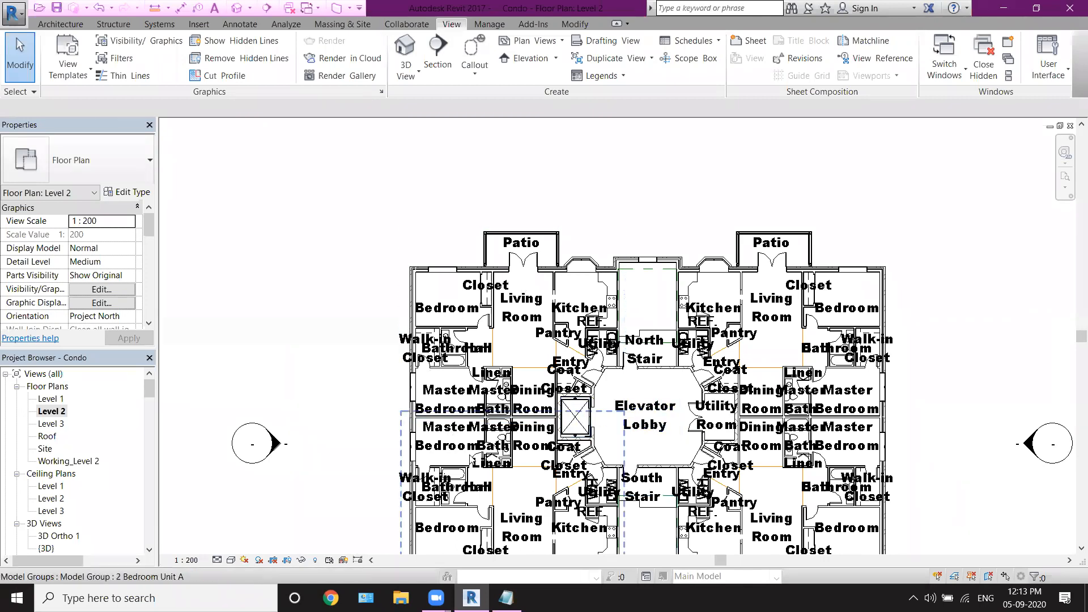
middle_click_drag(656, 443, 605, 367)
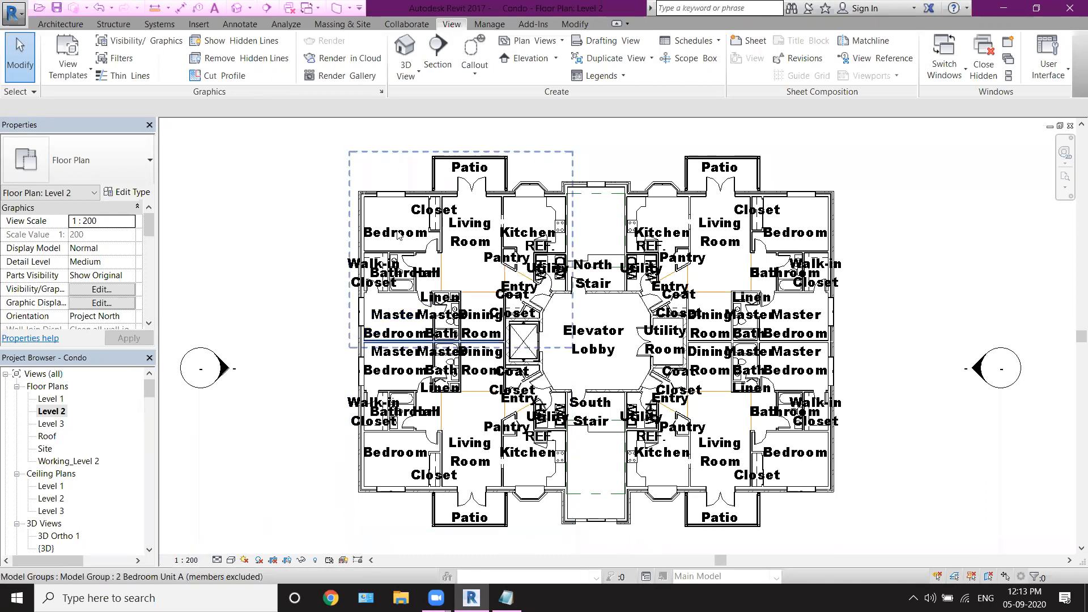
Step: Set the Level 2 floor plan's view scale to 1 : 50 and return to the previous pan/zoom
left_click(186, 560)
left_click(218, 464)
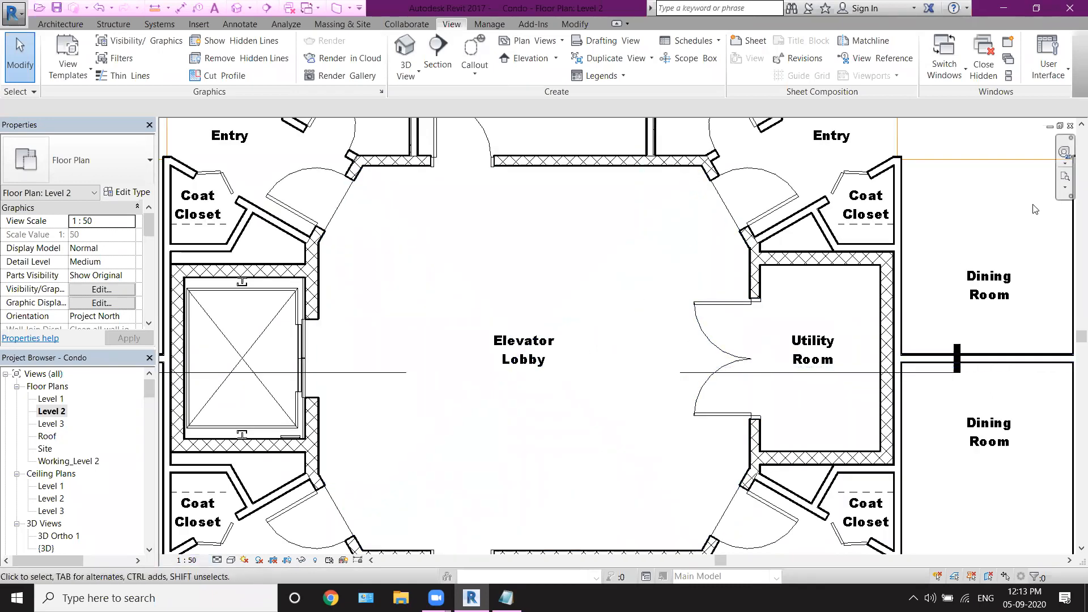
left_click(1062, 191)
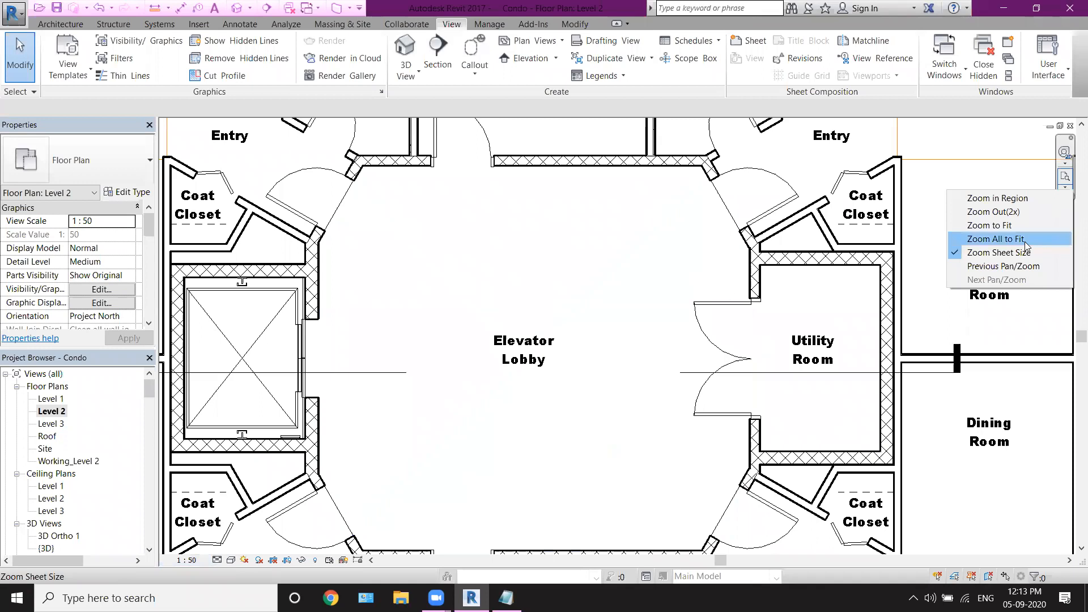
left_click(1003, 266)
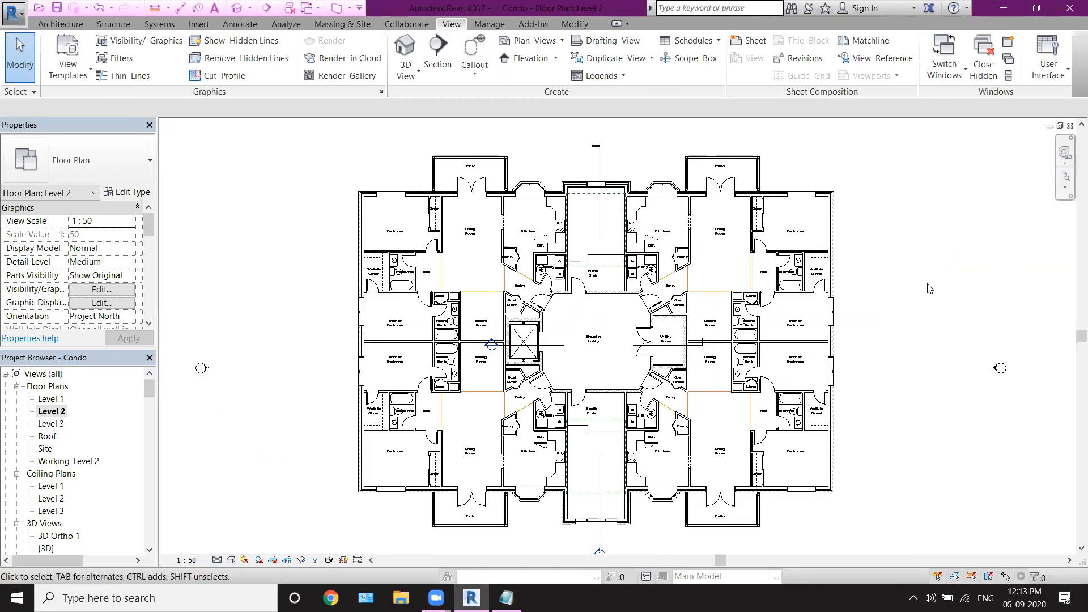
Step: Zoom in on the area around the Utility Room and zoom the plan to sheet size
scroll(708, 323, "up", 5)
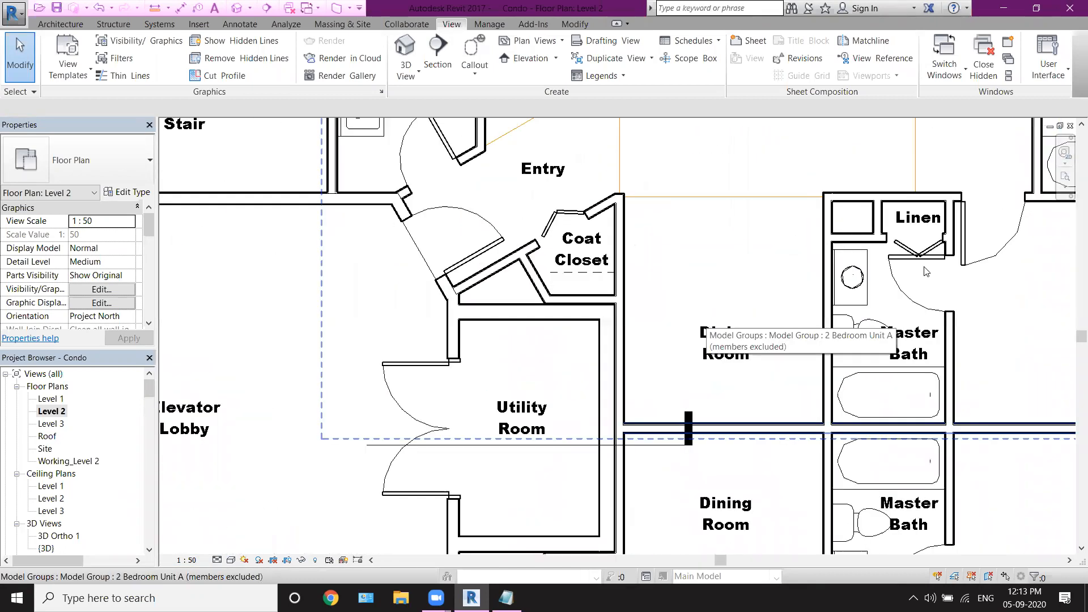
left_click(1065, 187)
left_click(998, 252)
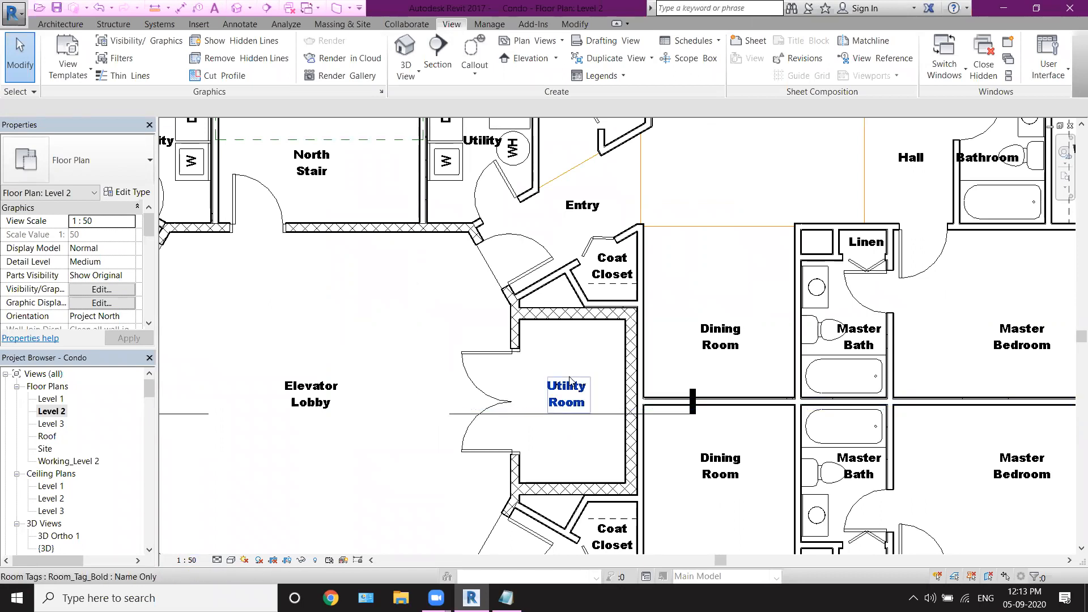
Step: Zoom in on the Utility Room in stages, restore the previous pan/zoom, and zoom out to the surrounding units
scroll(570, 379, "up", 1)
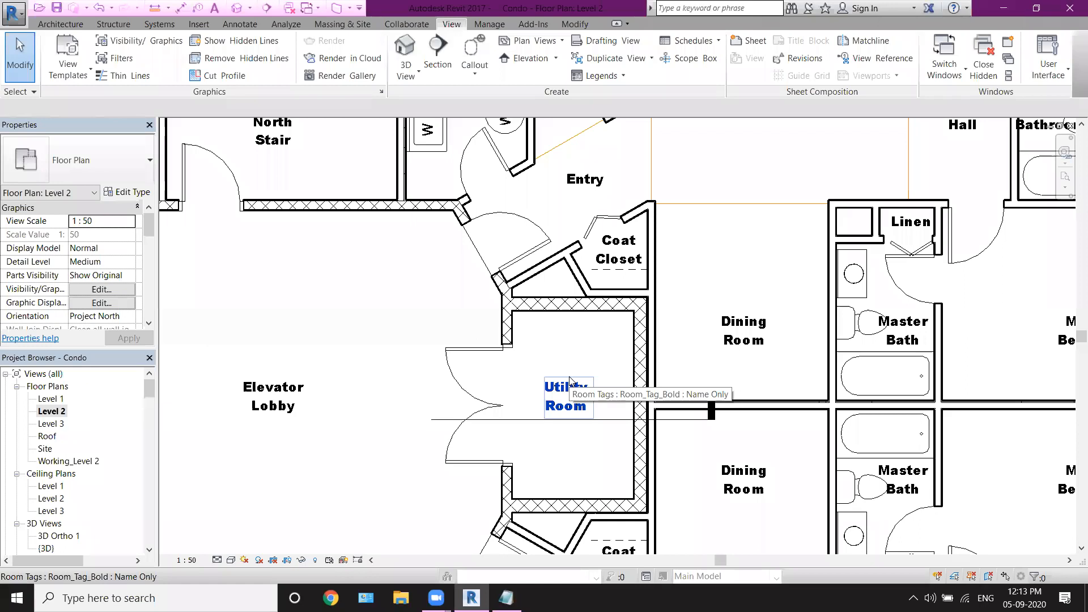
scroll(570, 379, "up", 1)
scroll(569, 380, "up", 1)
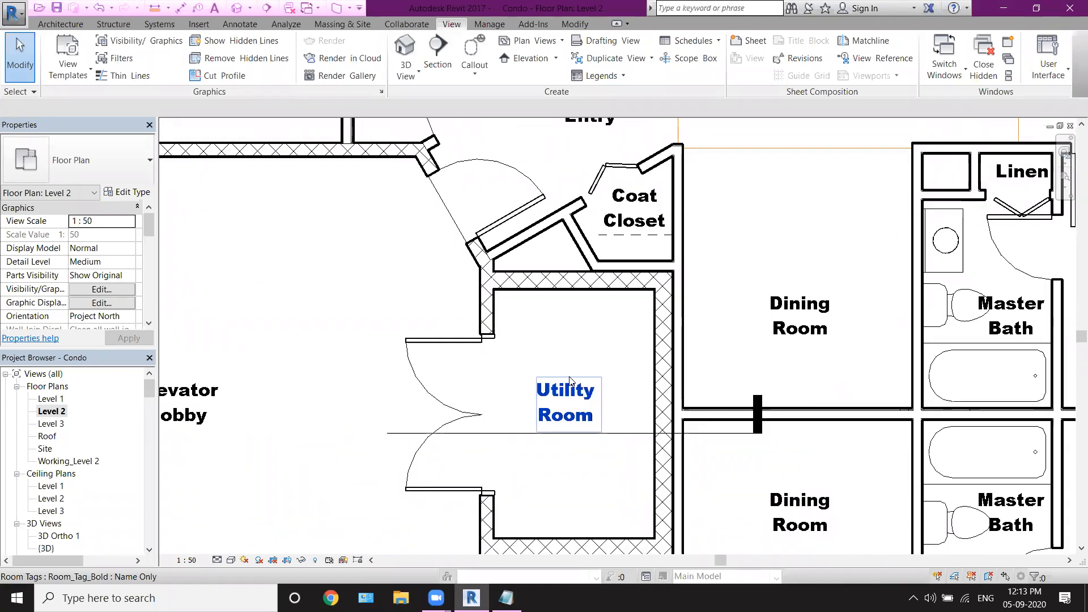
scroll(569, 379, "up", 1)
left_click(1064, 189)
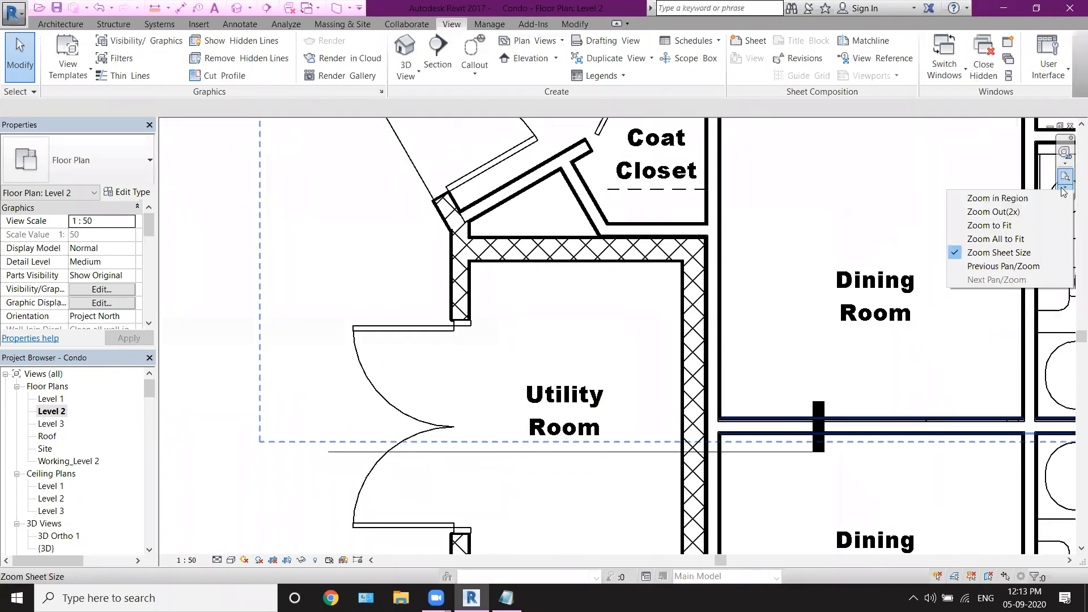
left_click(1003, 266)
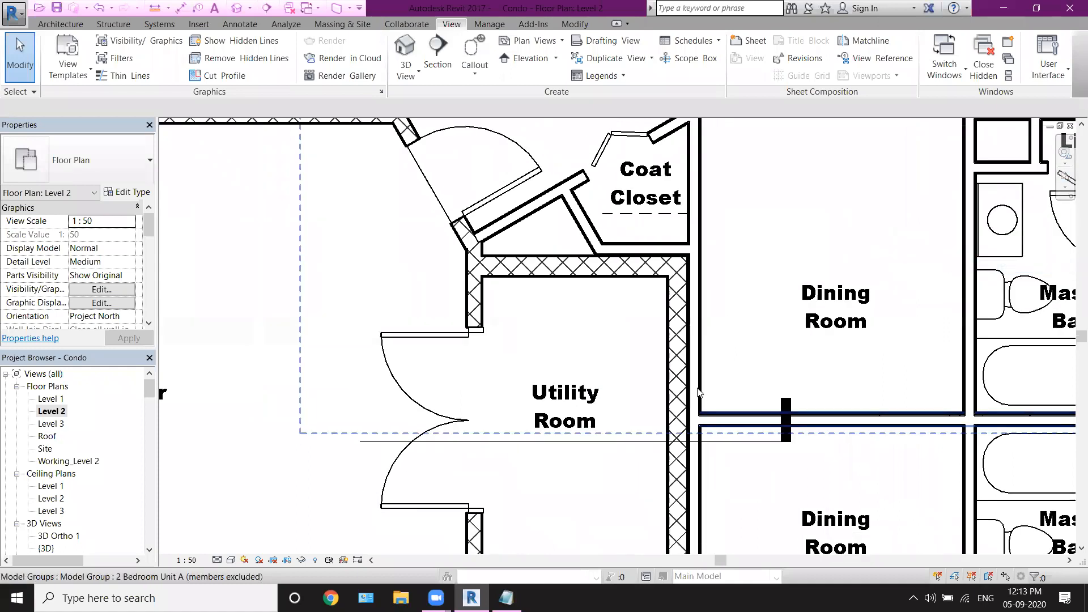
scroll(699, 392, "down", 4)
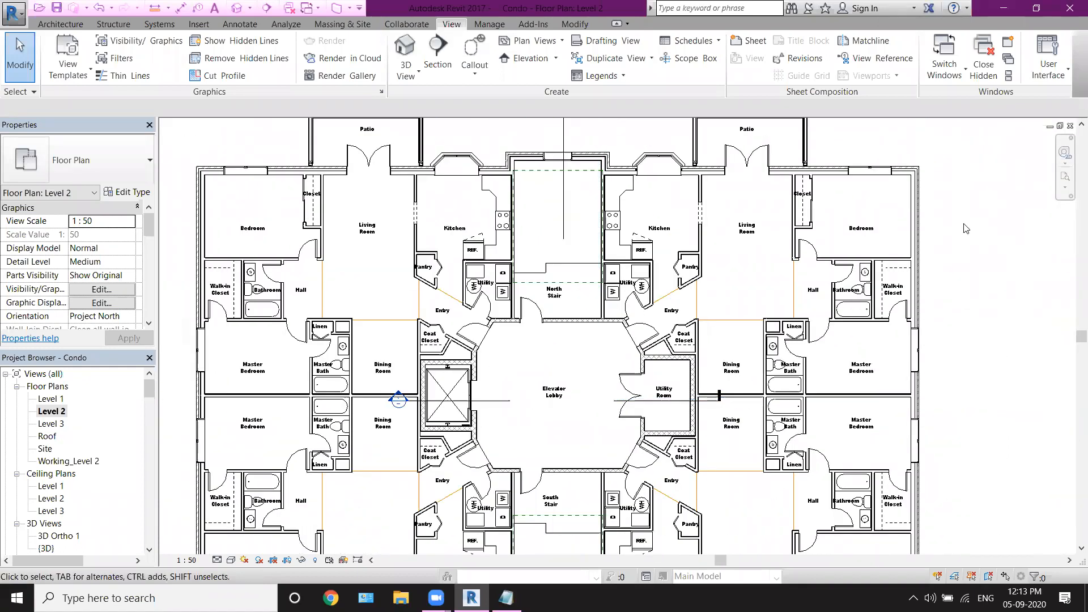
Step: Turn on the 2D steering wheel and pan the Level 2 floor plan with its Pan tool
left_click(1064, 155)
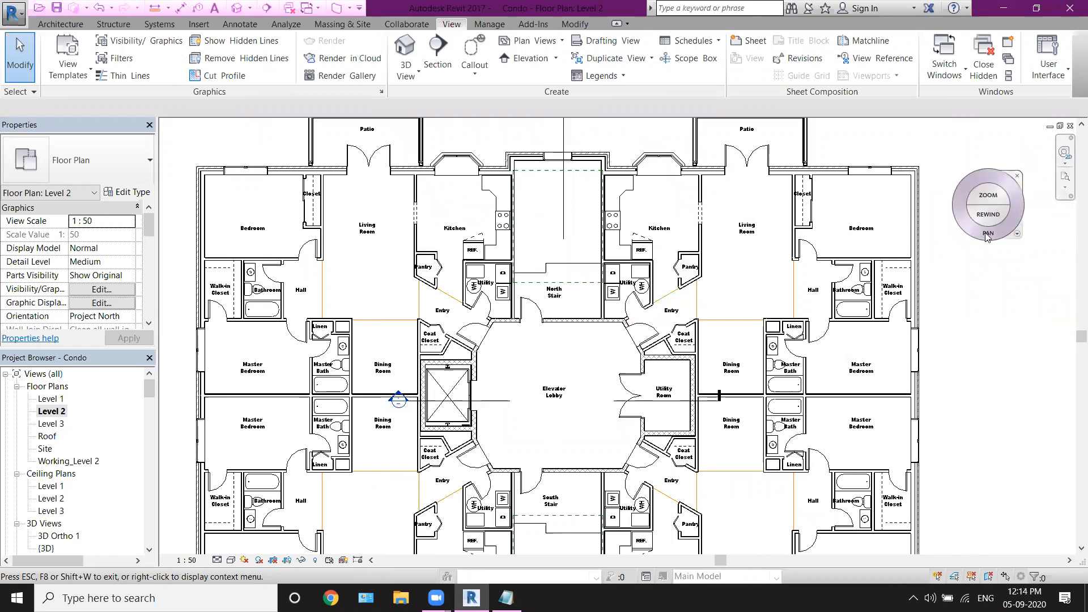
mouse_move(984, 232)
left_mouse_down()
mouse_move(929, 255)
mouse_move(756, 252)
mouse_move(951, 283)
mouse_move(966, 223)
mouse_move(981, 251)
left_mouse_up()
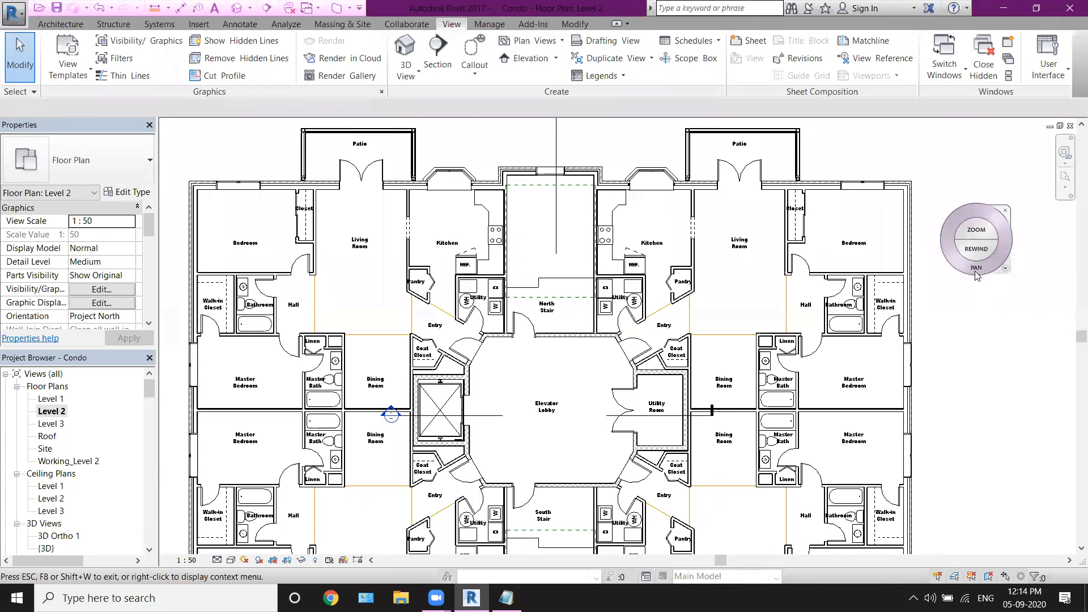
left_click(980, 255)
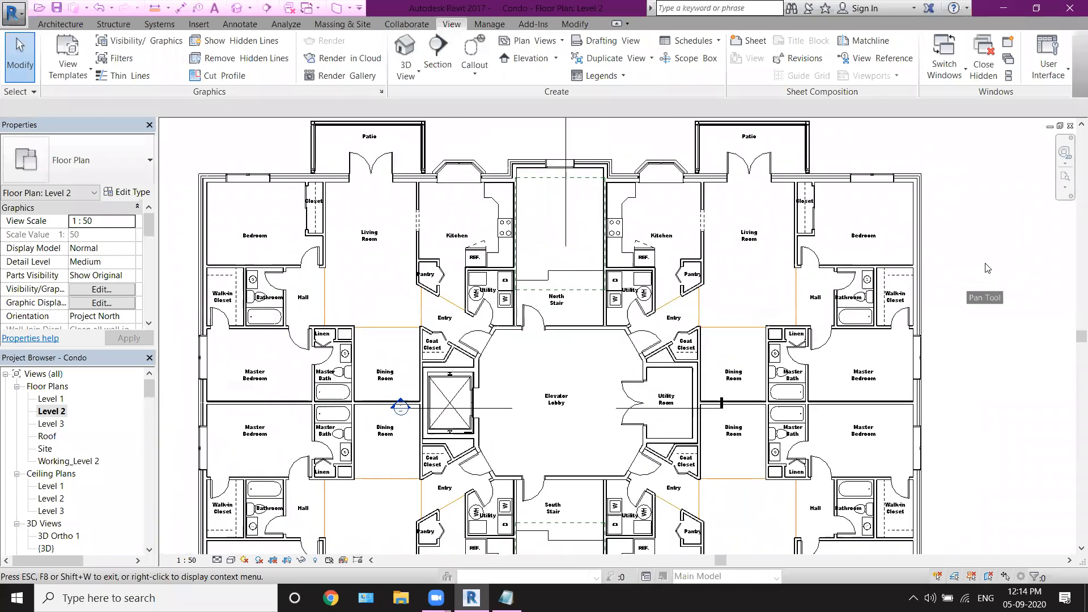
Step: Pan and zoom in on the Elevator Lobby with the 2D steering wheel, and close the wheel
left_click_drag(981, 236, 952, 241)
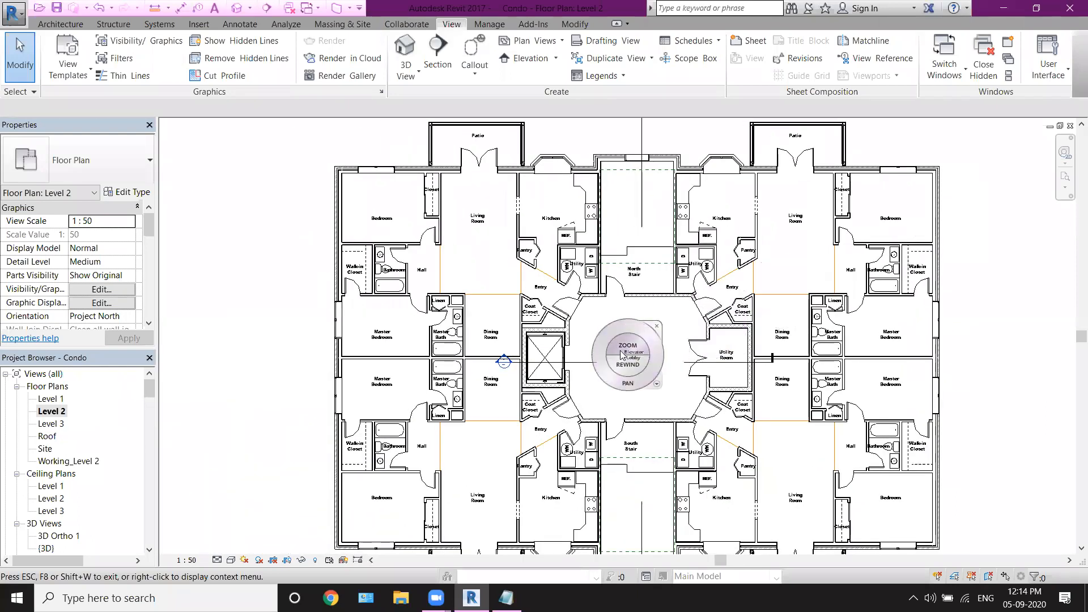
key("Escape")
double_click(624, 354)
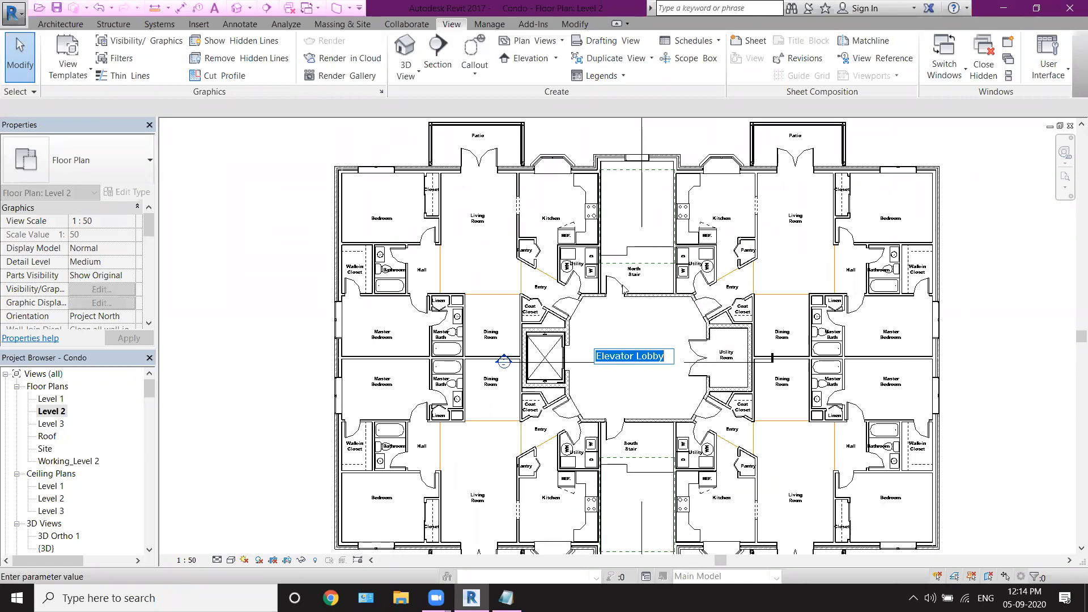
left_click(622, 334)
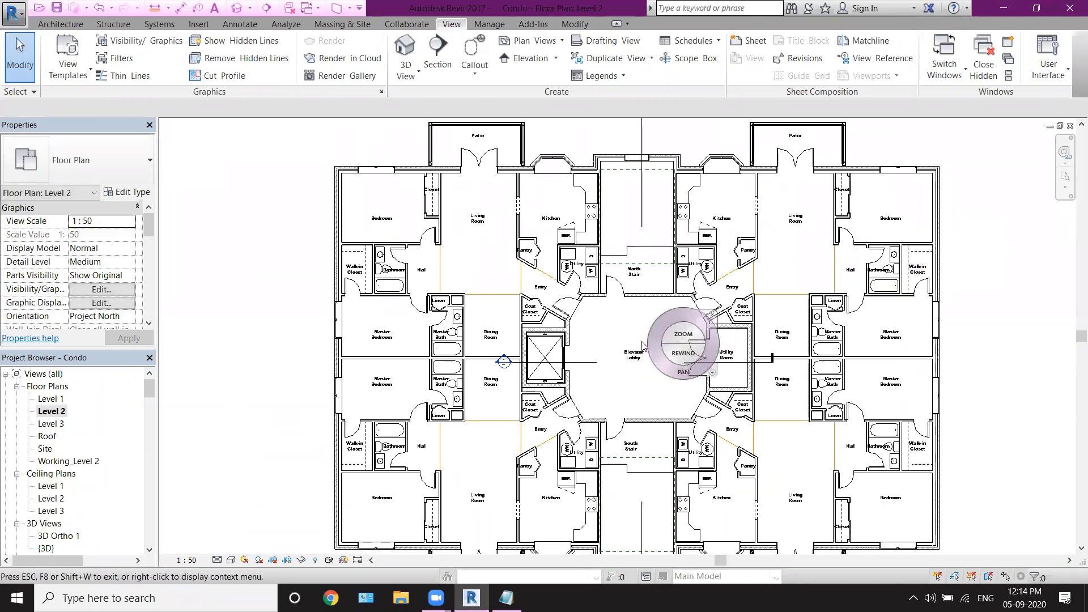
mouse_move(634, 322)
left_mouse_down()
mouse_move(636, 228)
mouse_move(640, 351)
mouse_move(625, 444)
mouse_move(641, 286)
mouse_move(634, 354)
mouse_move(637, 306)
left_mouse_up()
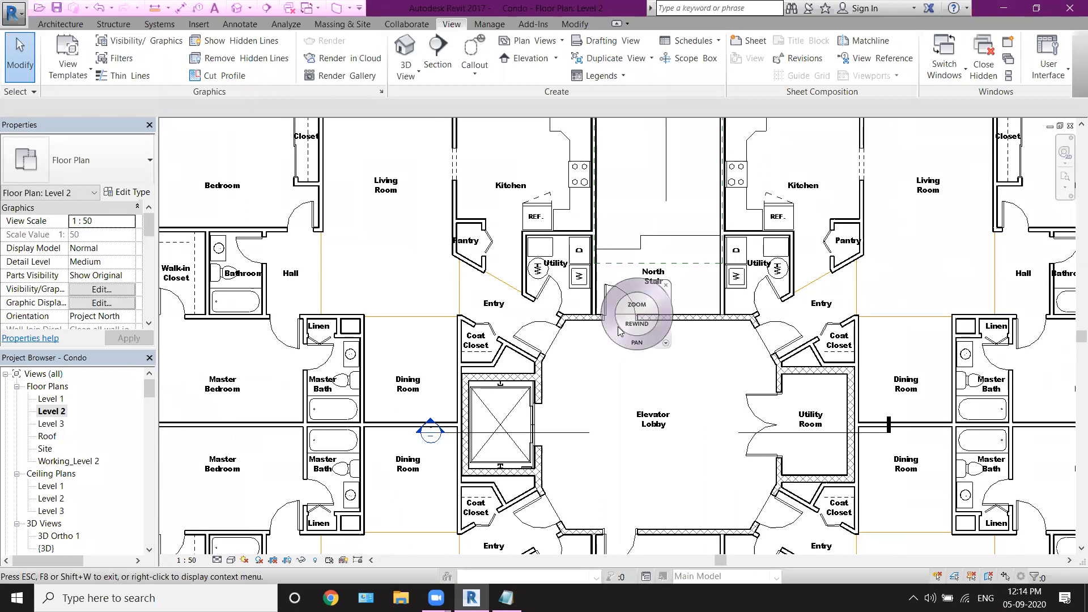
left_click(666, 287)
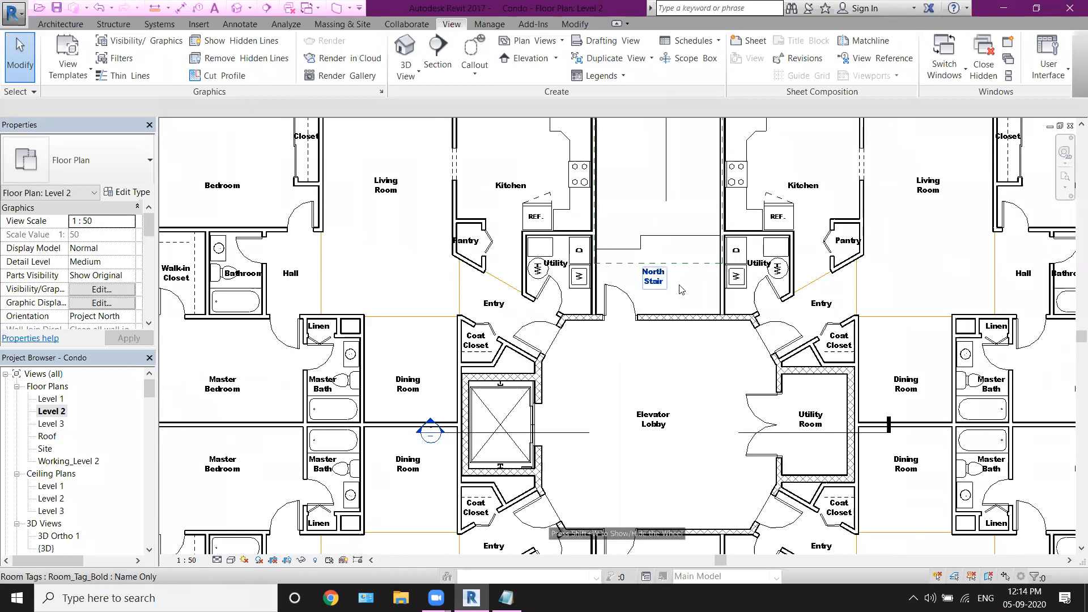
Step: Check the available steering wheel types, and zoom and pan the Level 2 floor plan until the whole building is in view
left_click(1065, 166)
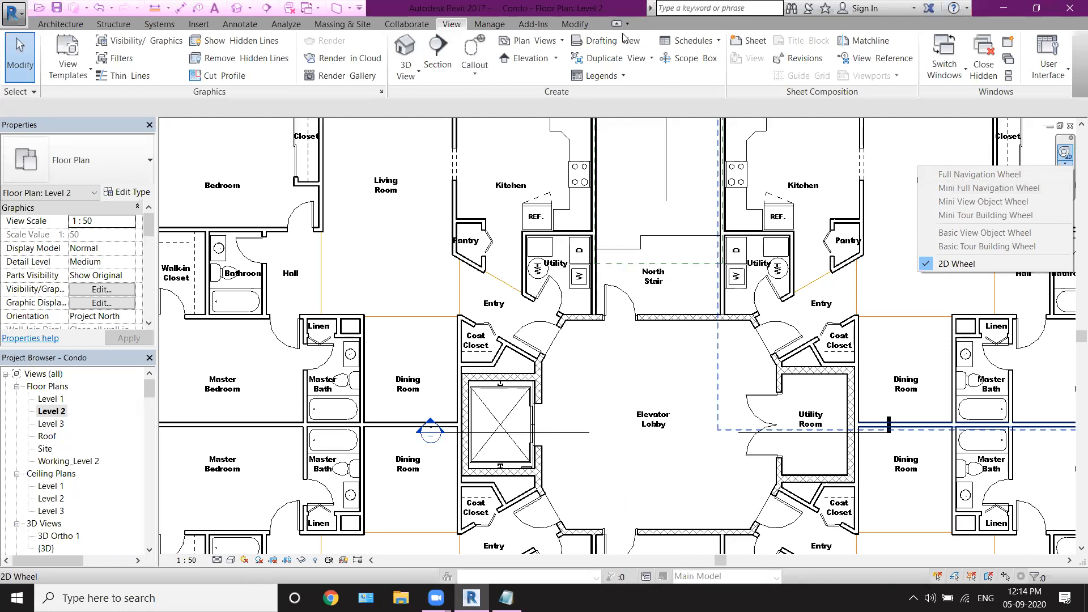
left_click(652, 201)
scroll(688, 289, "down", 2)
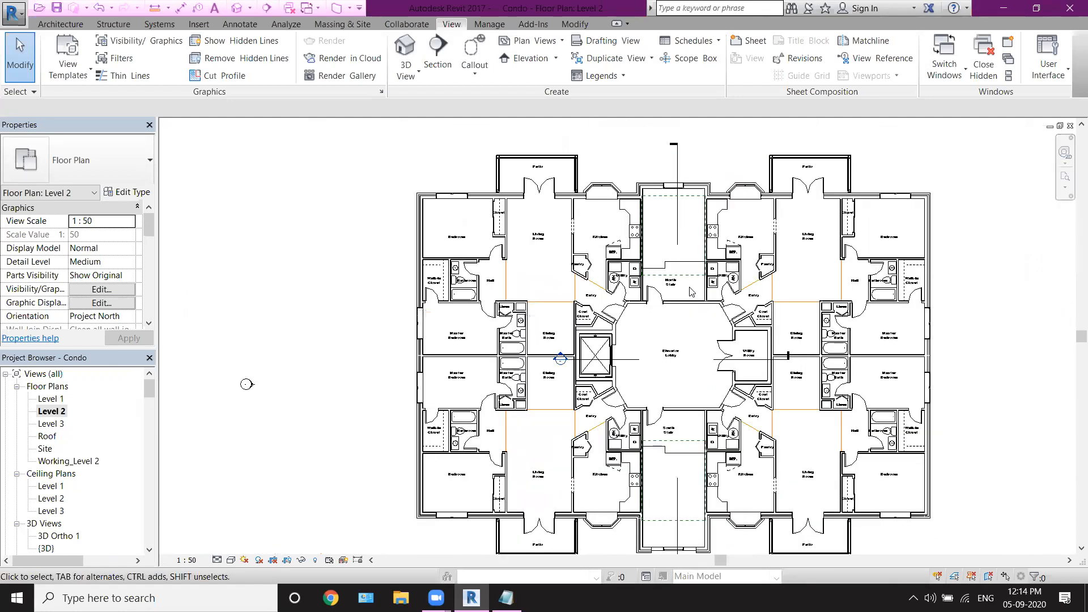
scroll(787, 306, "up", 3)
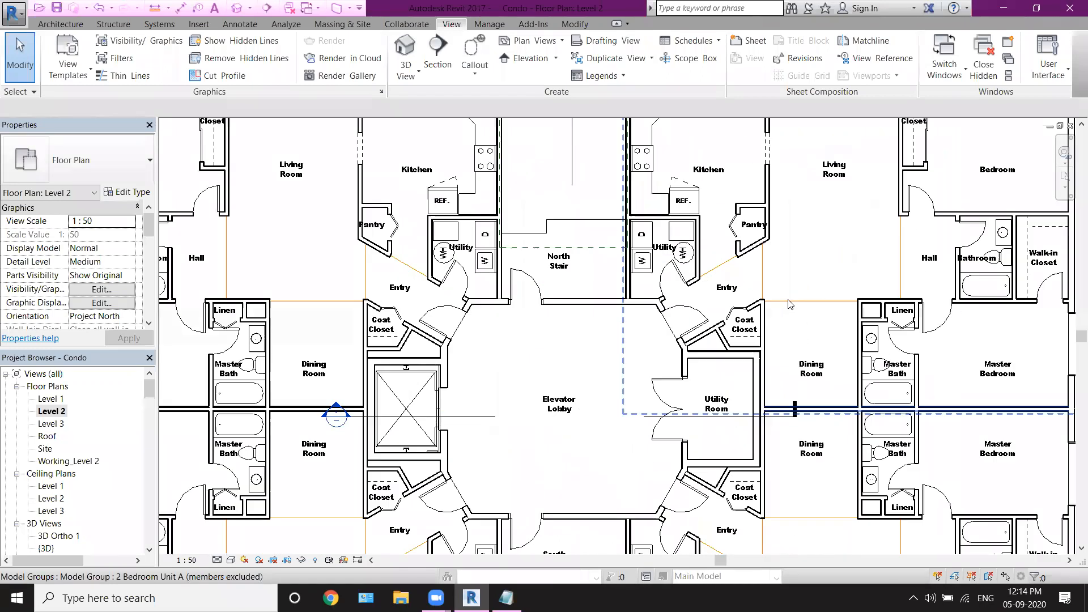
scroll(790, 304, "down", 2)
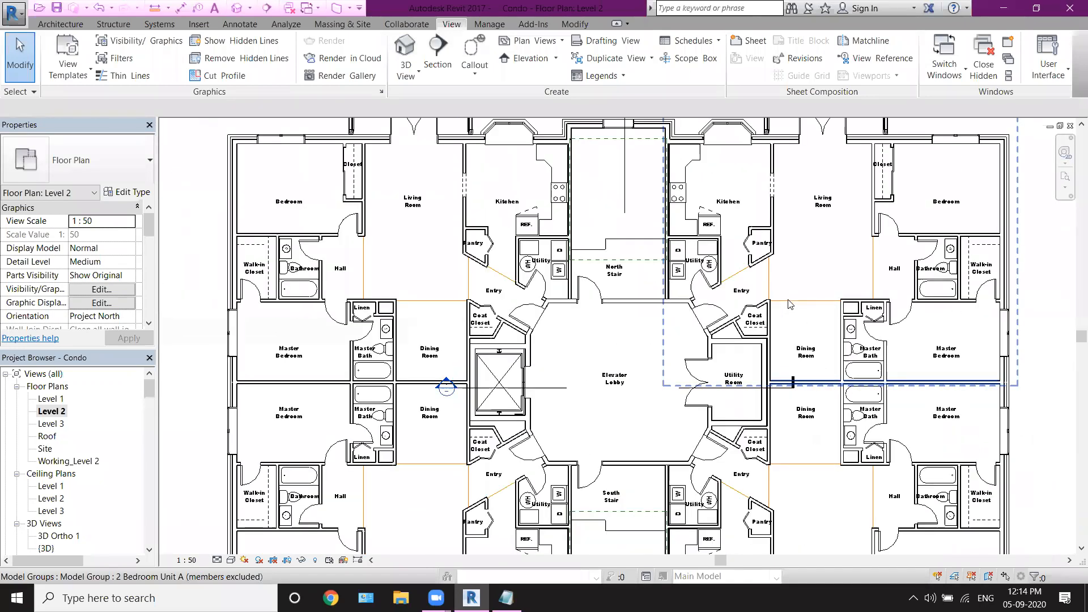
scroll(760, 327, "down", 3)
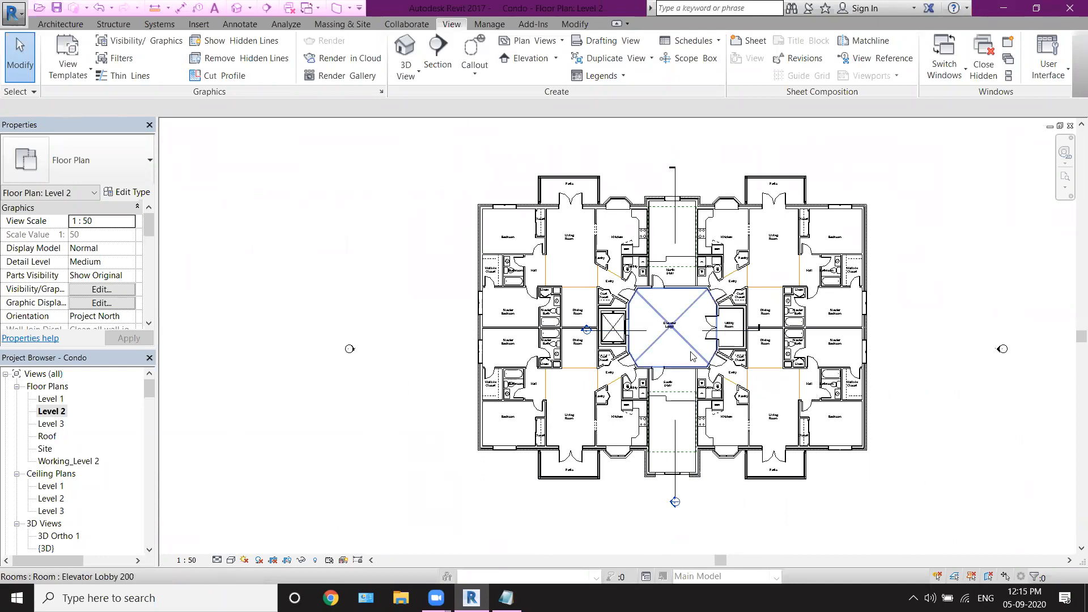
middle_click_drag(683, 330, 651, 333)
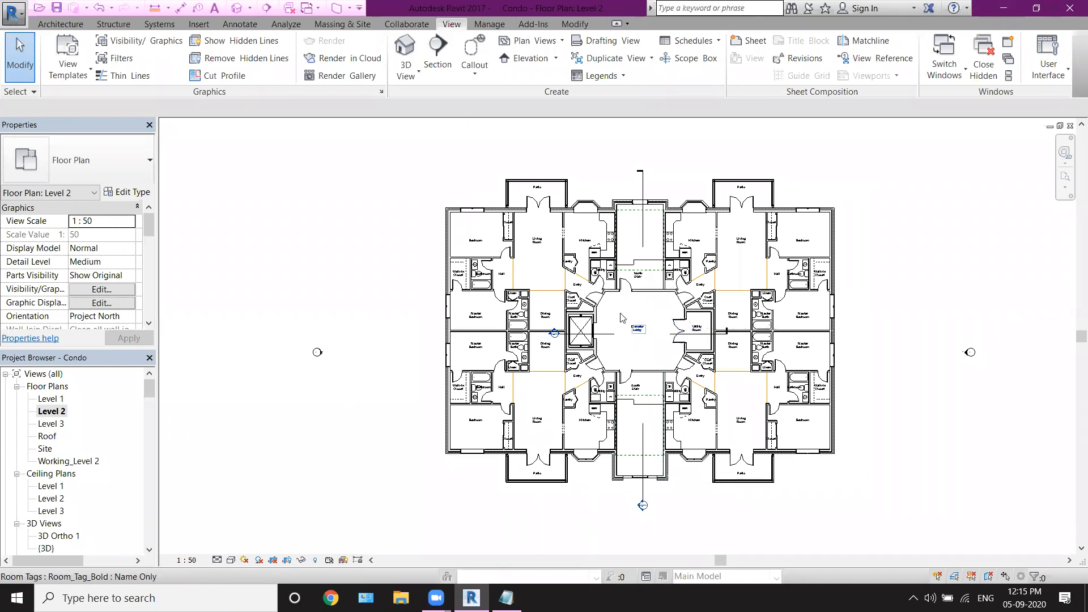
Step: Switch to the topic list in Notepad, highlight the line "1. Navigating (Zoom, Pan & Rotate)", and minimize the list
key("alt+Tab")
key("Down")
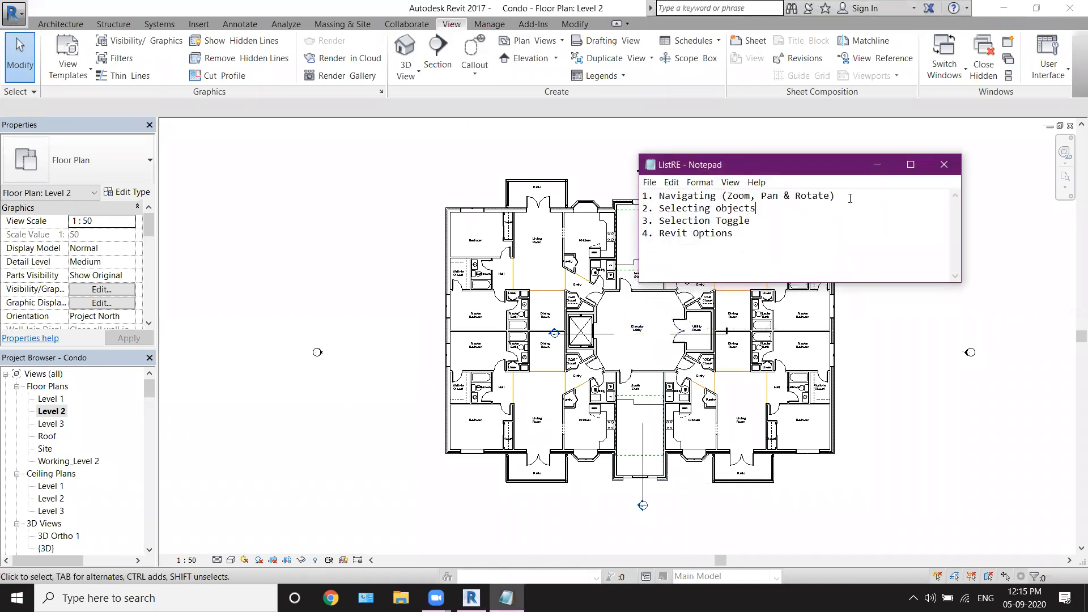
left_click_drag(784, 196, 821, 184)
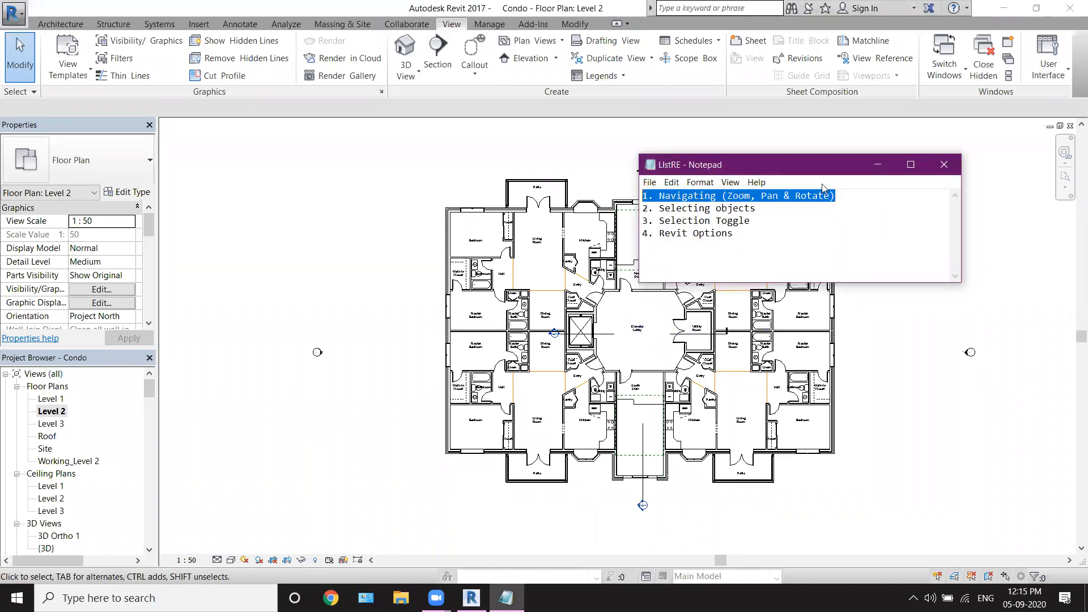
left_click(877, 166)
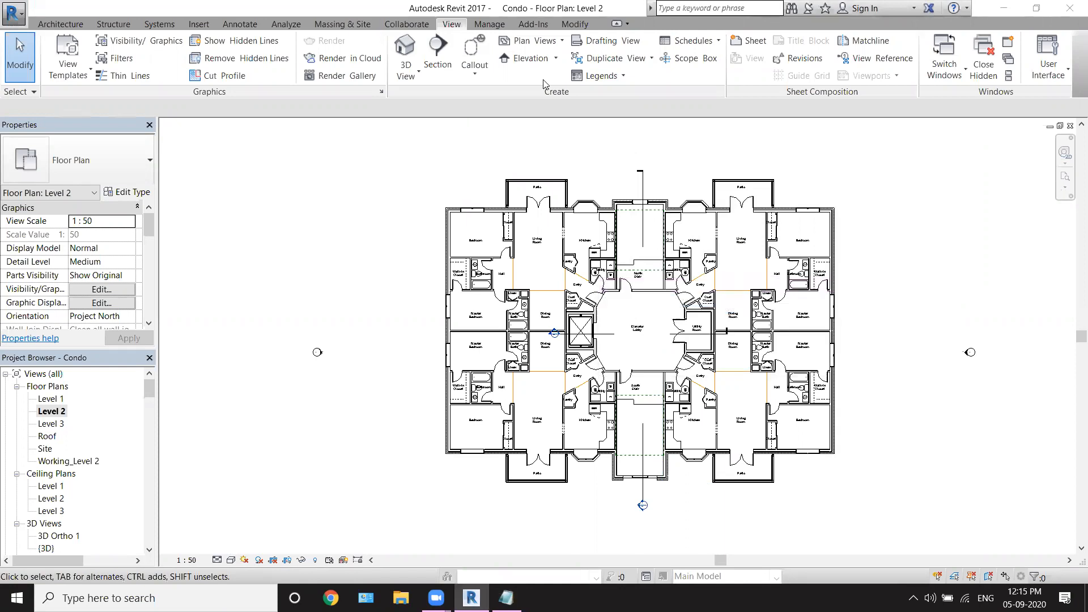